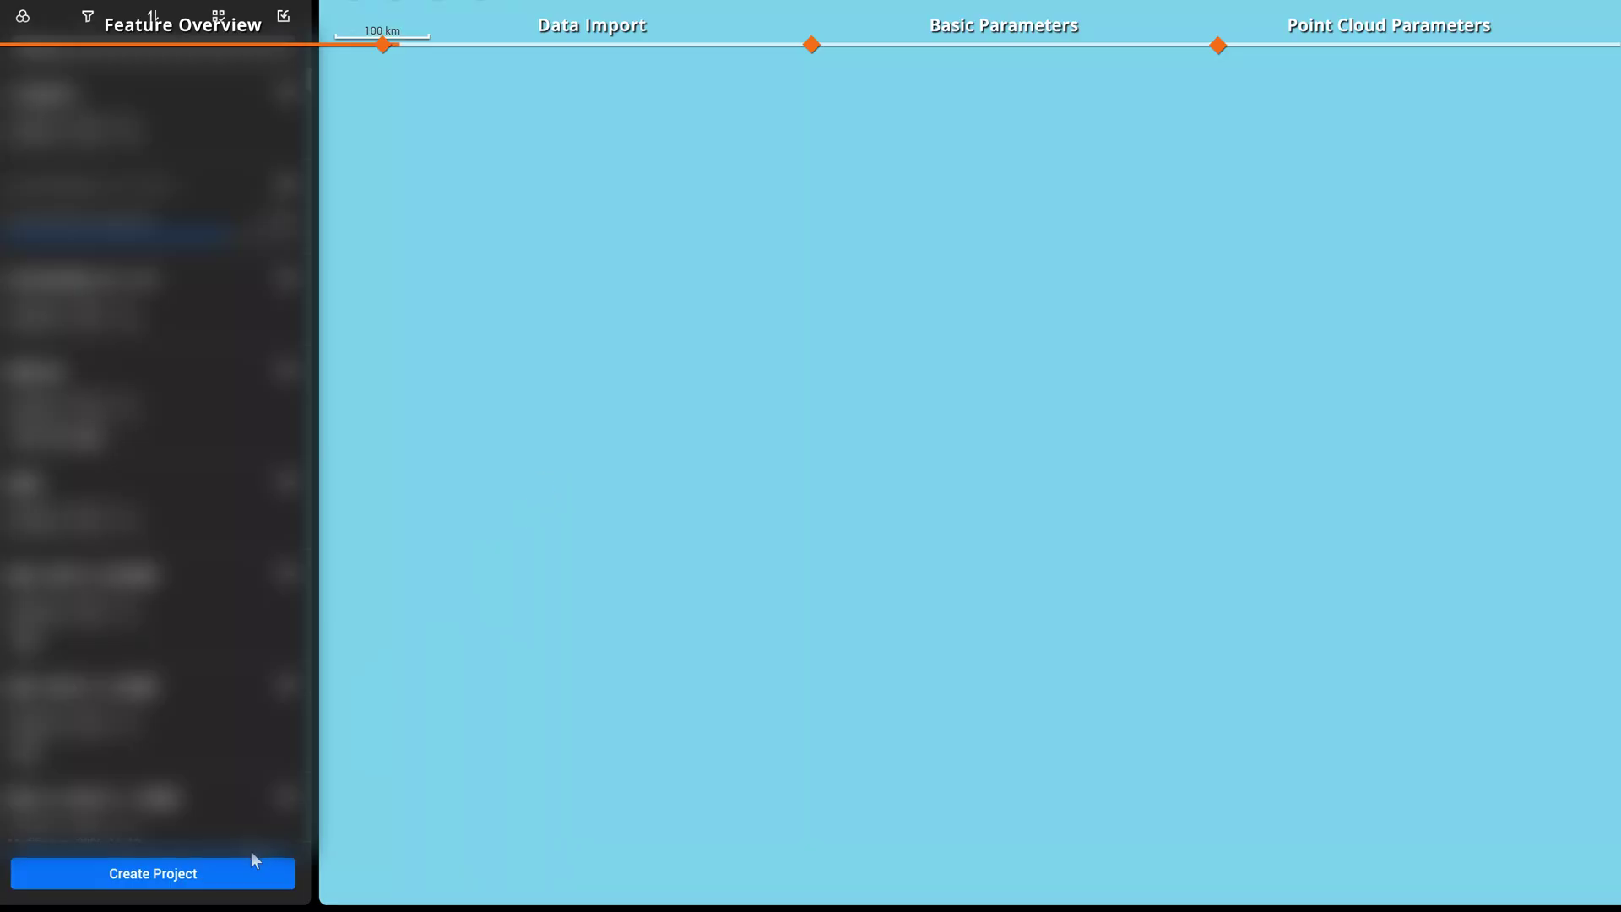
Create a new project from the project list to show the Visible Light, Multispectral and LiDAR project types
{"action": "left_click", "coordinate": [251, 872]}
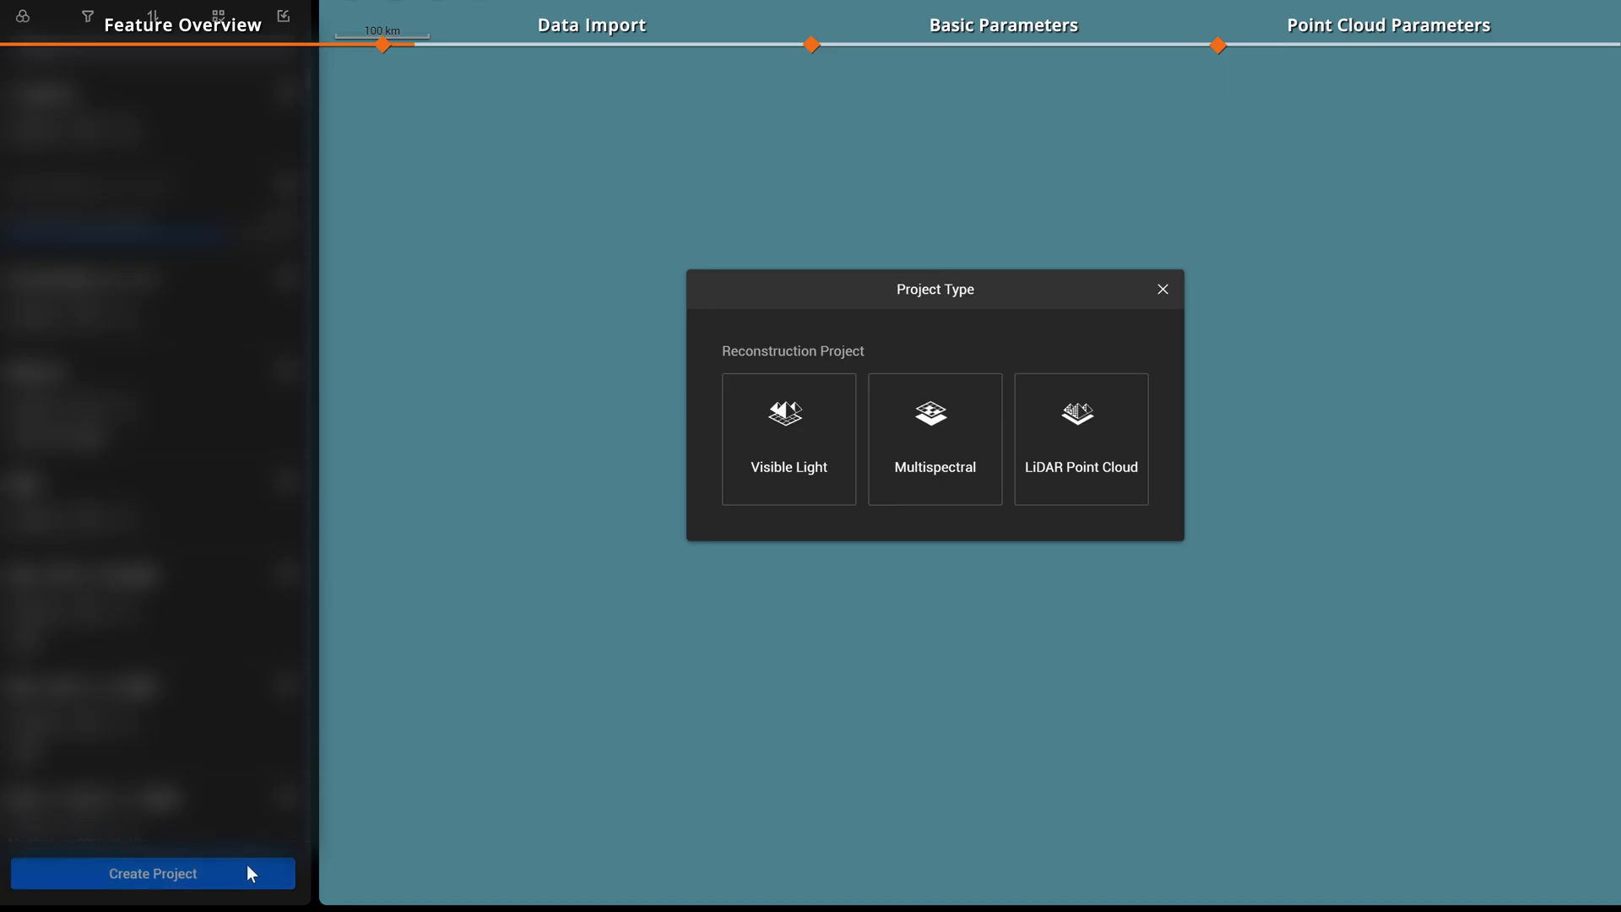
Create a LiDAR Point Cloud project, prefixing its default name with 'L3'
{"action": "left_click", "coordinate": [1085, 499]}
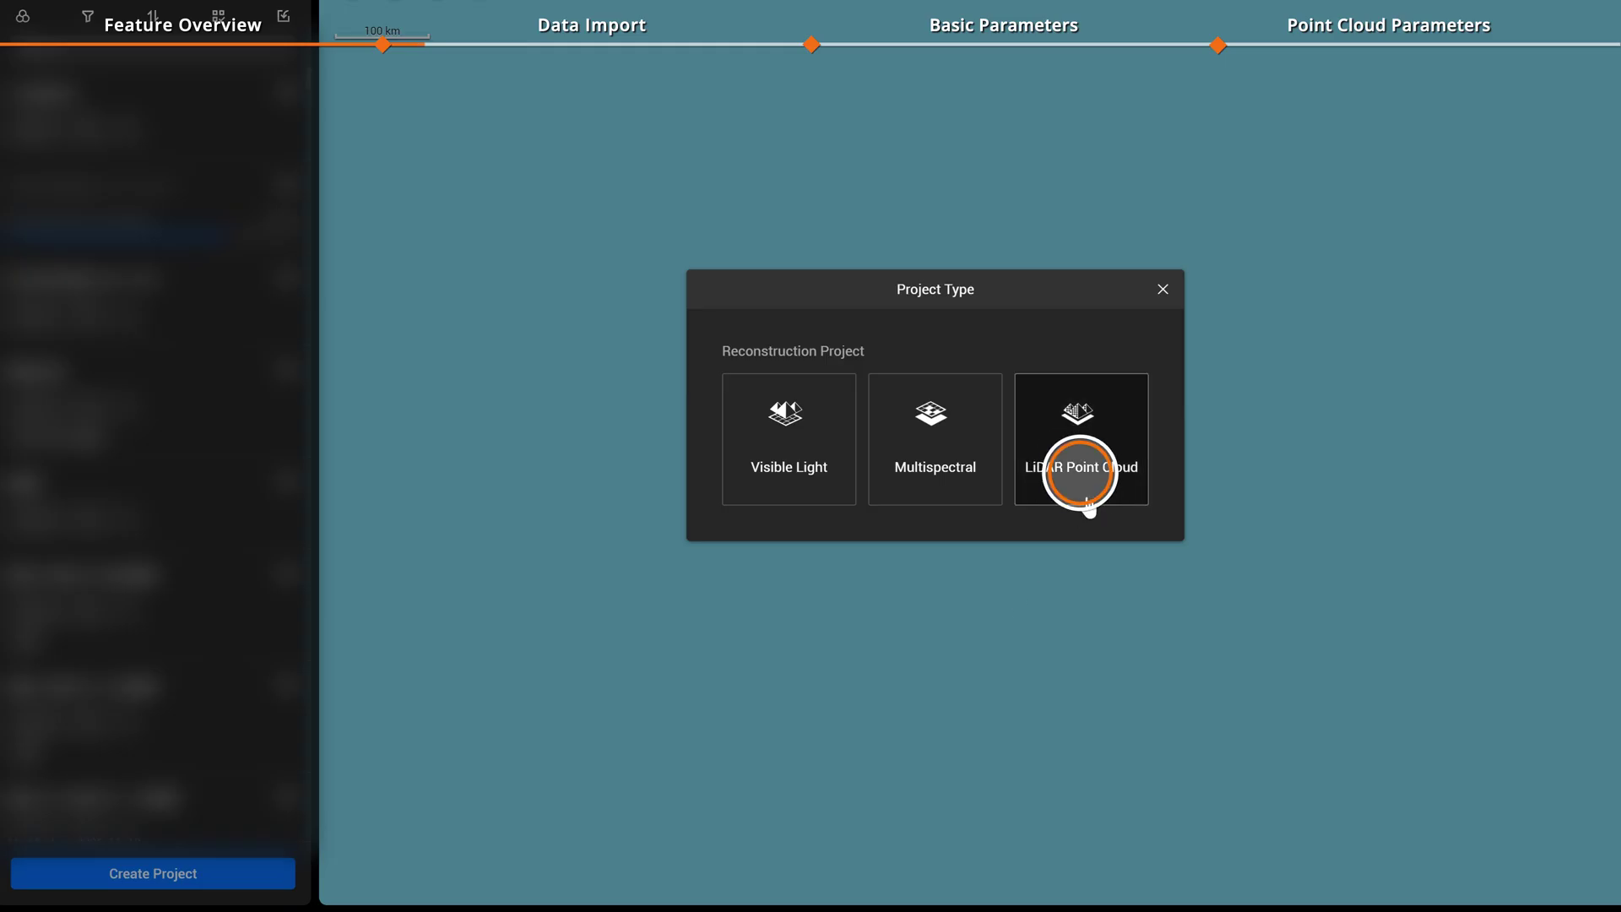
{"action": "key", "text": "Caps_Lock"}
{"action": "left_click", "coordinate": [517, 400]}
{"action": "type", "text": "L3 LiDAR Point Cloud Project"}
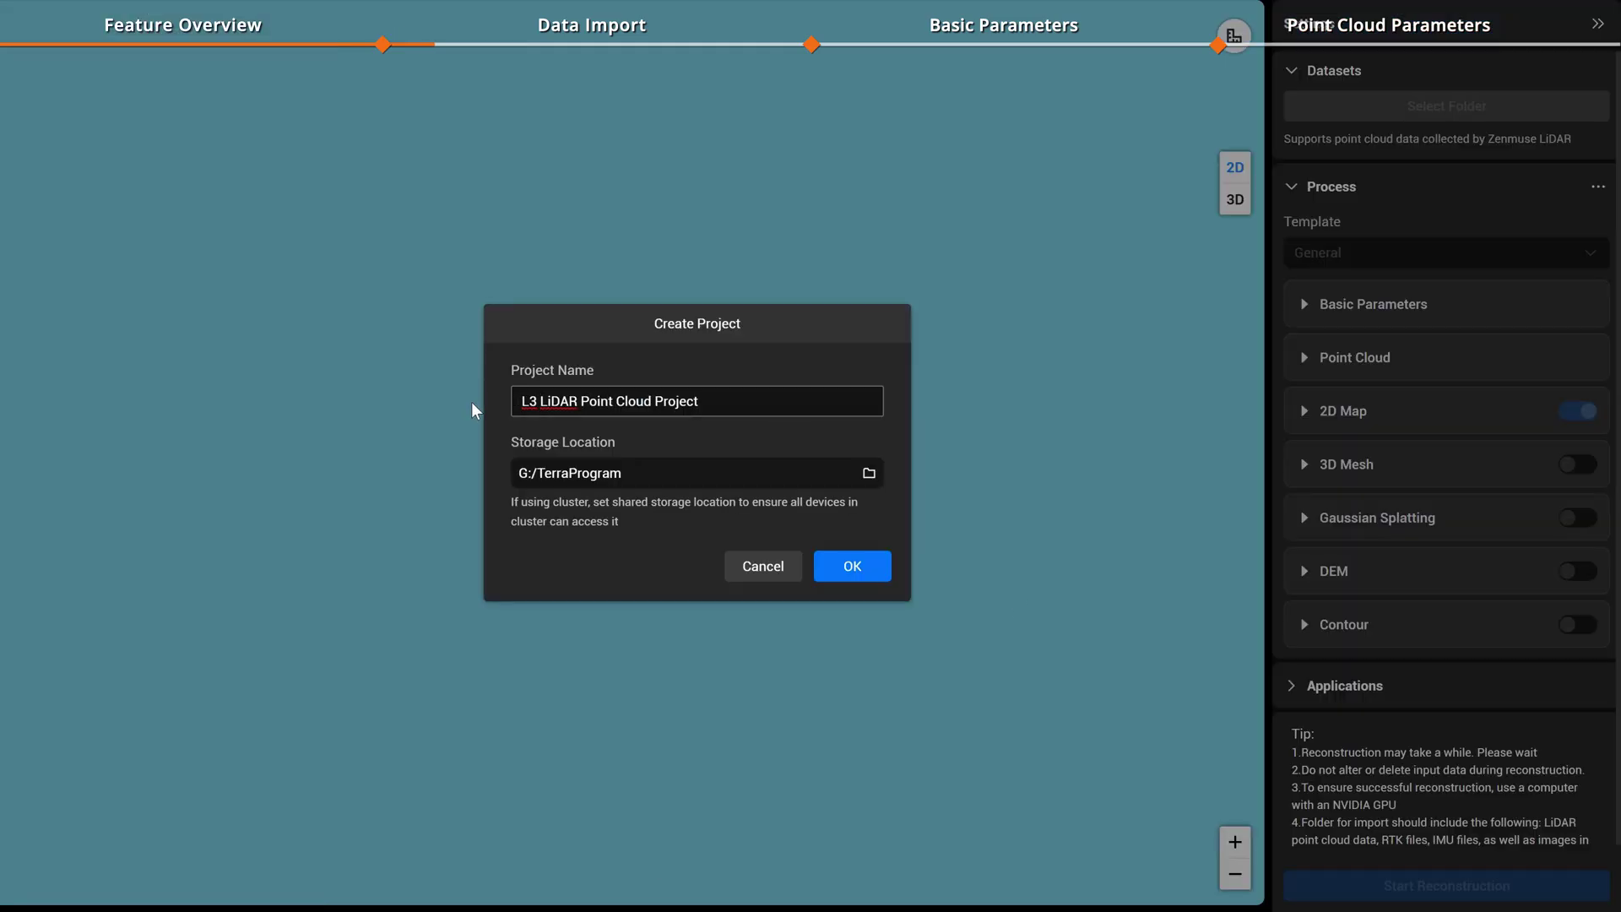
{"action": "left_click", "coordinate": [872, 580]}
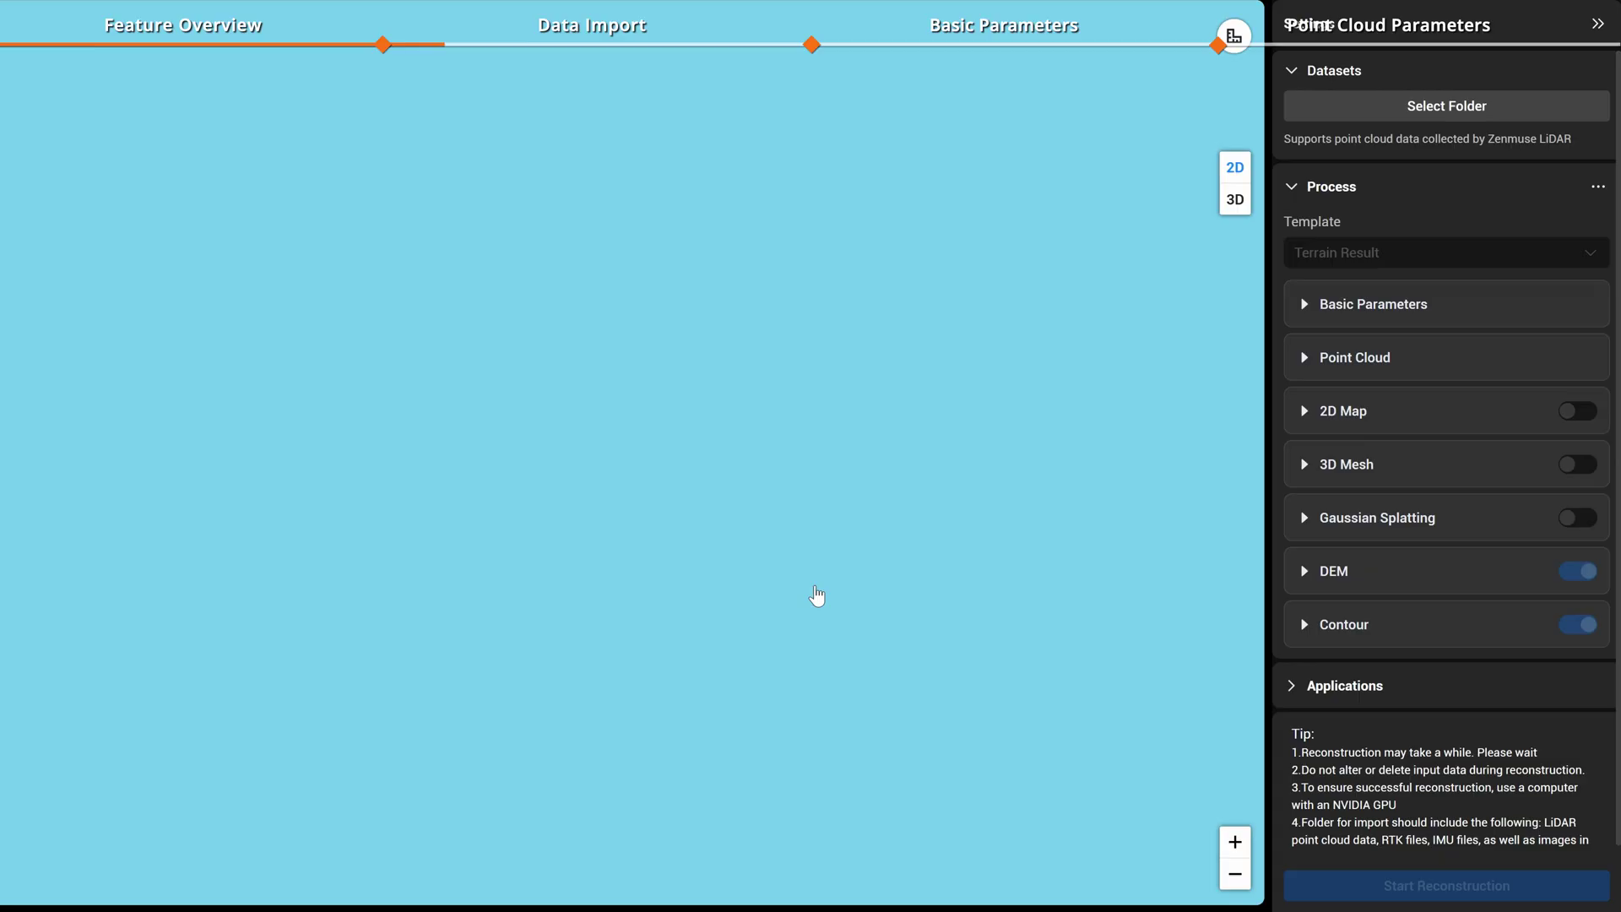
Import the five LiDAR dataset folders into the project
{"action": "left_click", "coordinate": [1501, 105]}
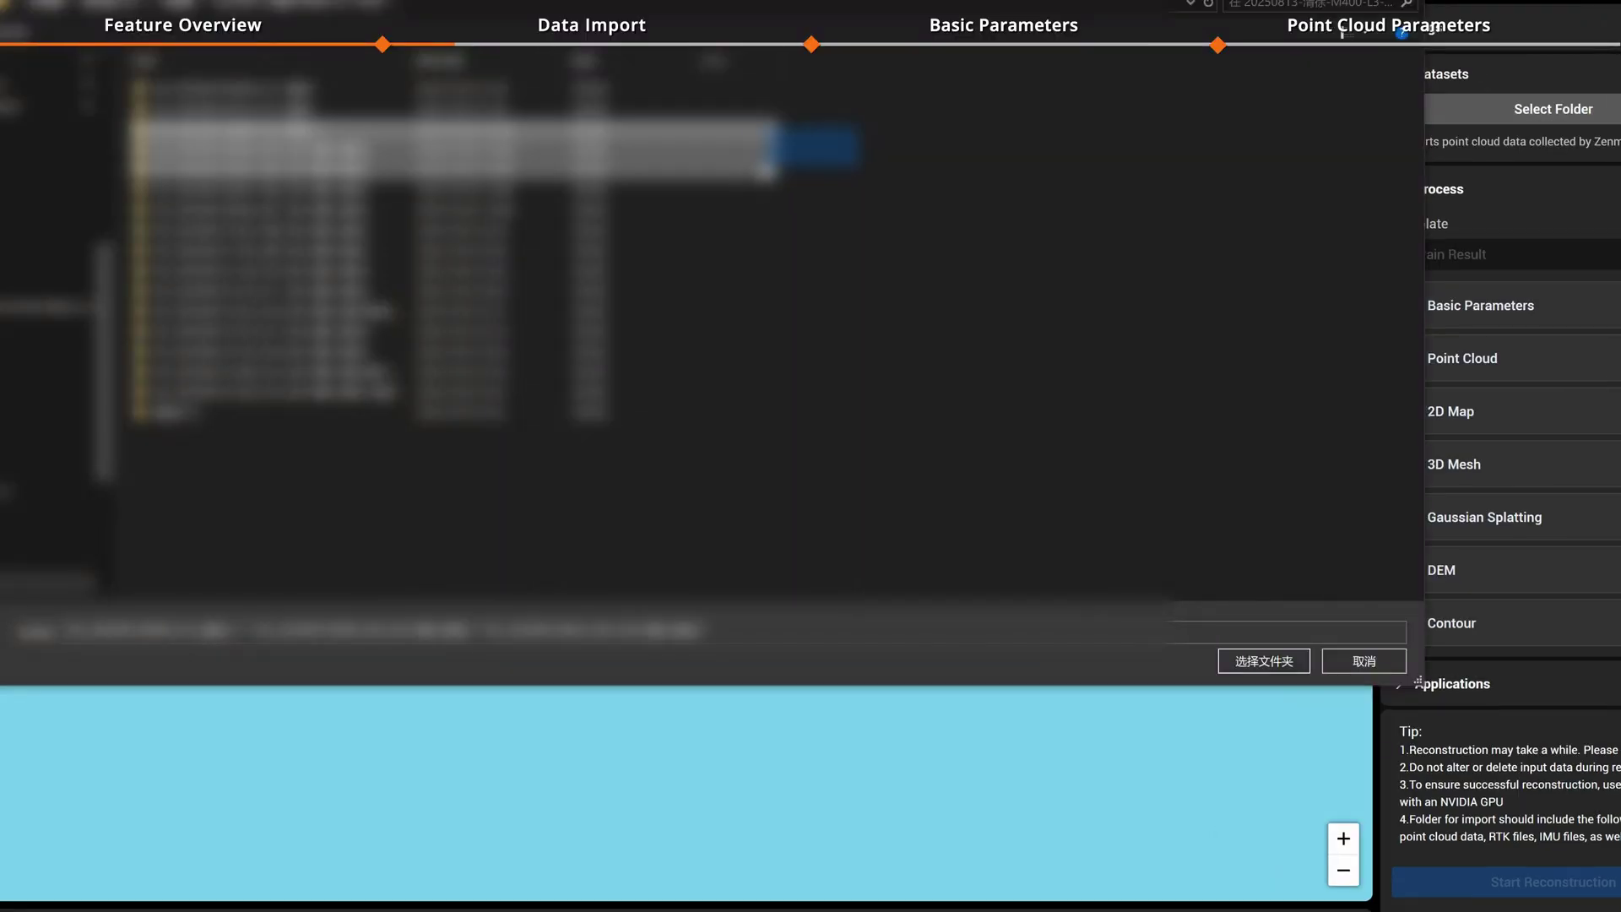
{"action": "left_click_drag", "start_coordinate": [739, 194], "coordinate": [741, 219]}
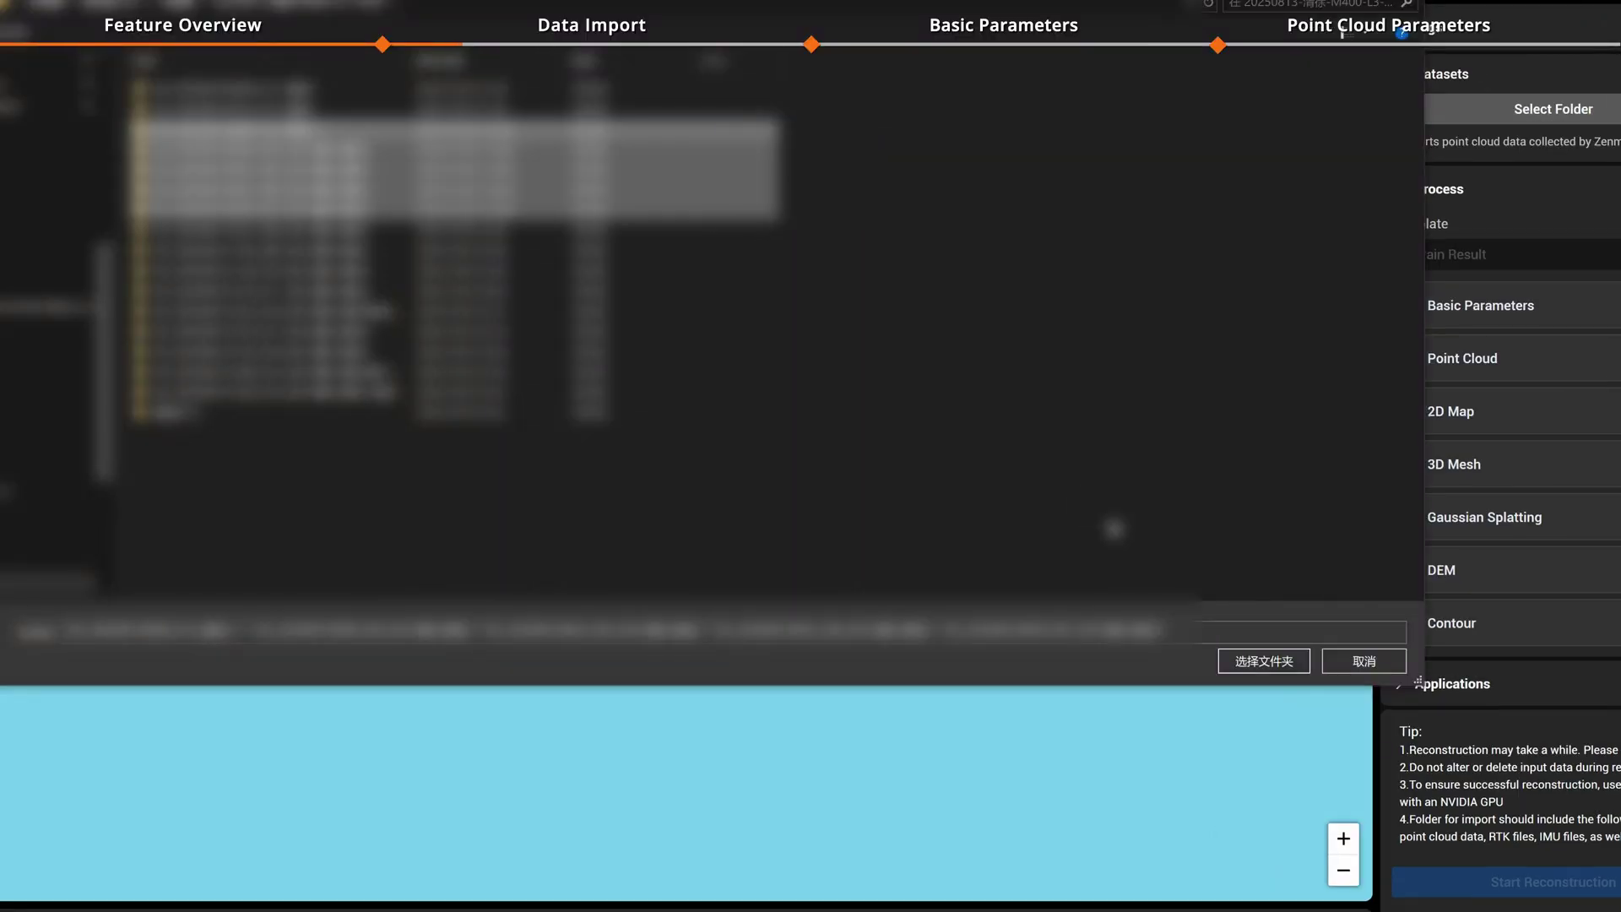
{"action": "left_click", "coordinate": [1233, 660]}
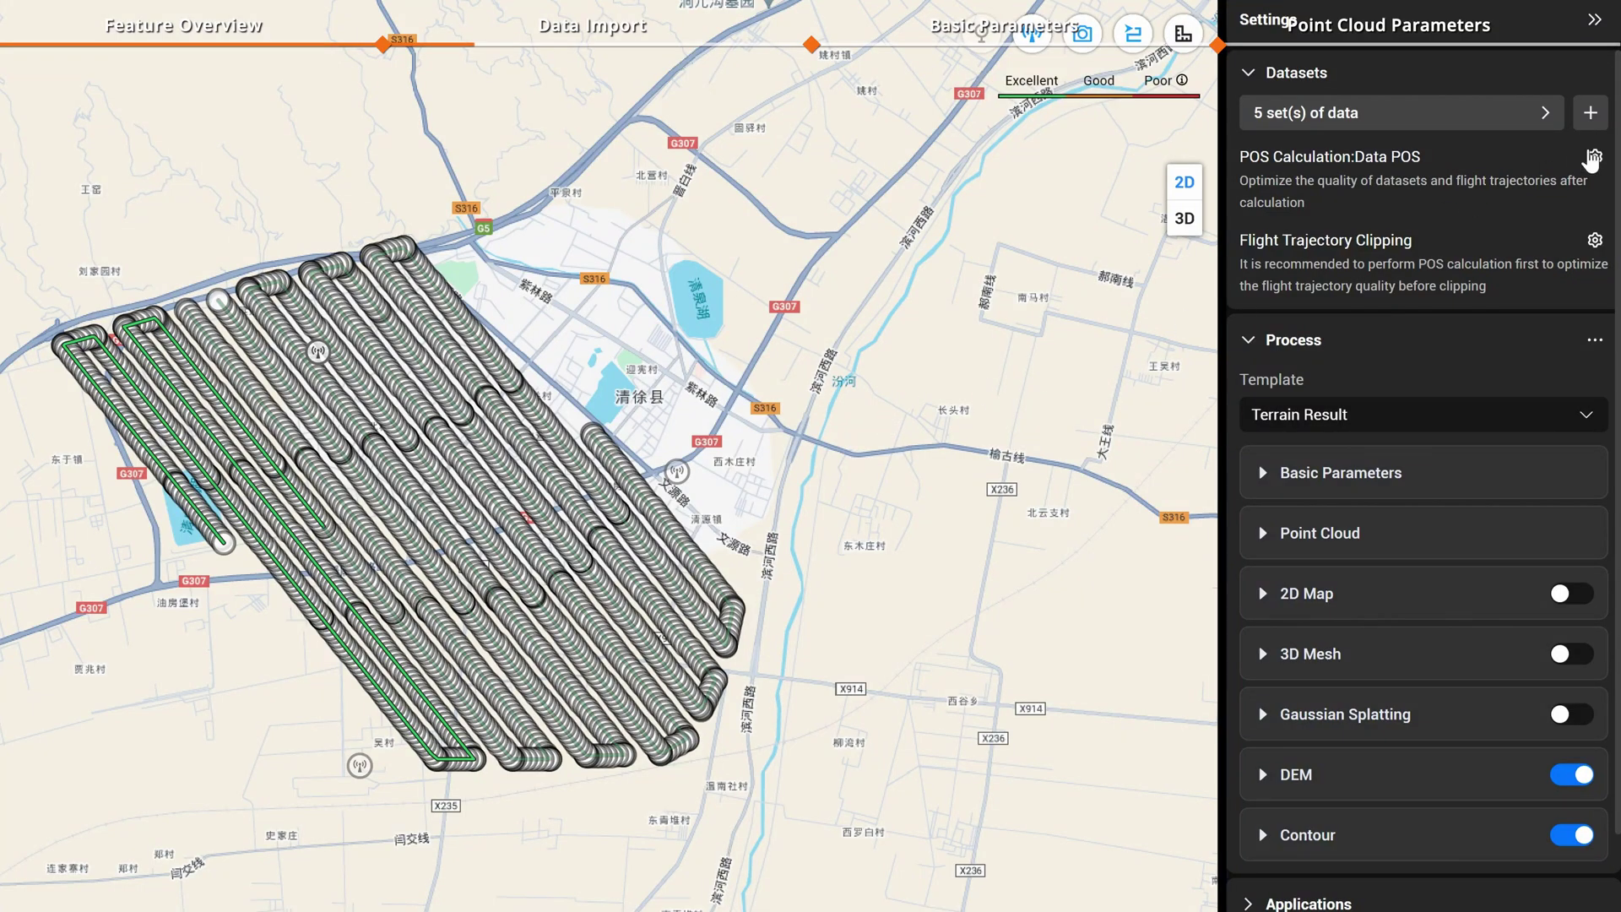
{"action": "left_click", "coordinate": [1593, 158]}
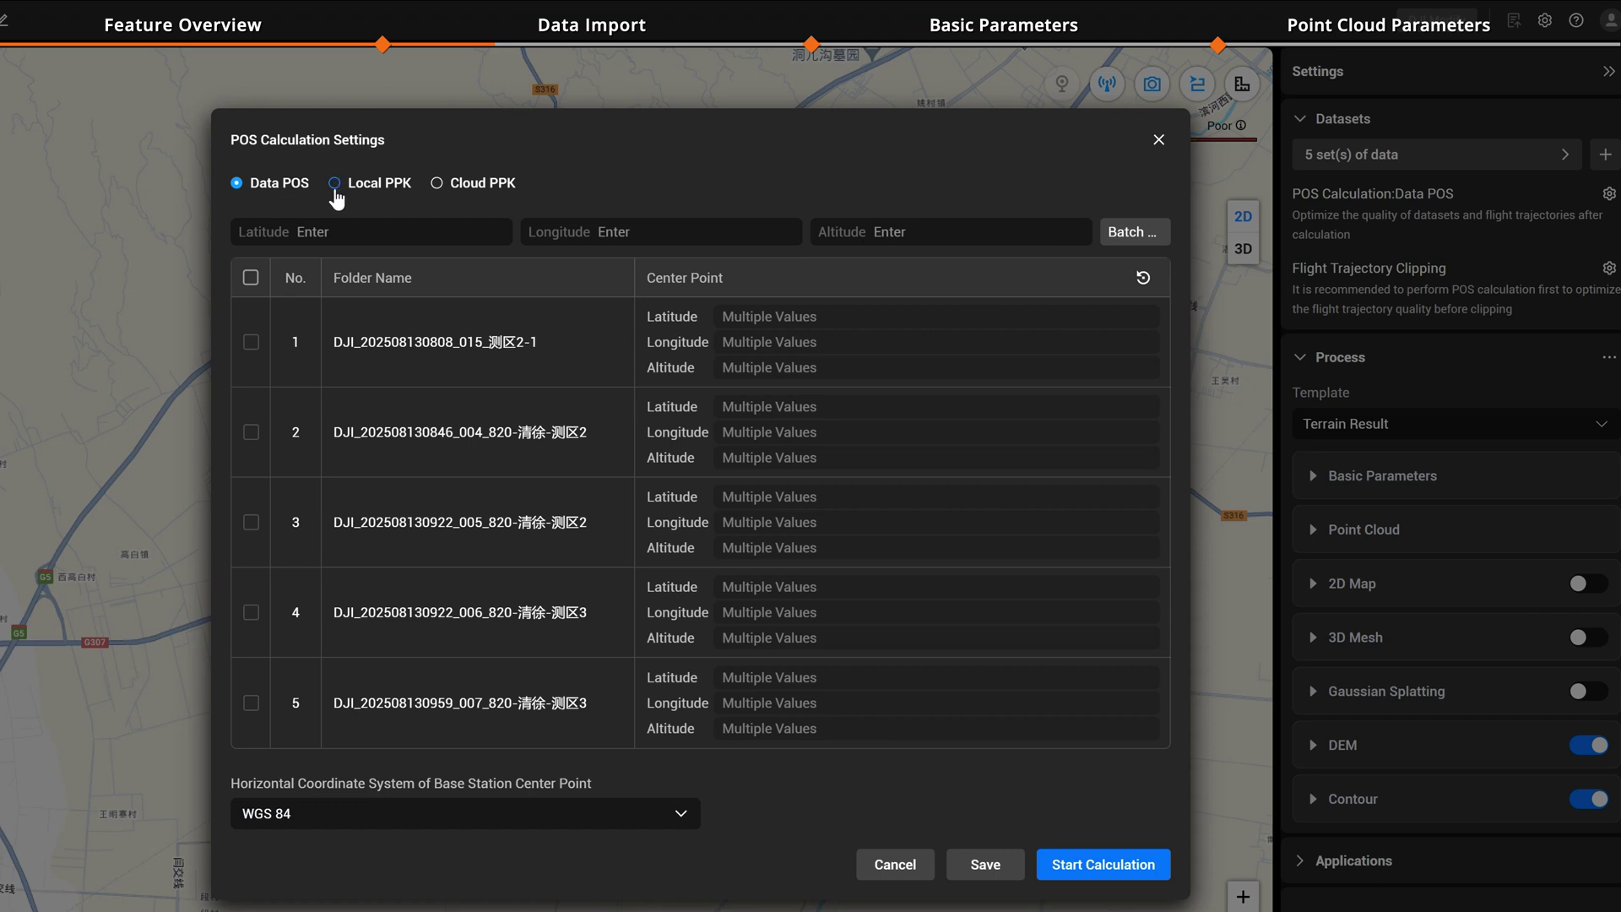
Set POS calculation to Local PPK and load four DJI D-RTK base station files
{"action": "left_click", "coordinate": [335, 184]}
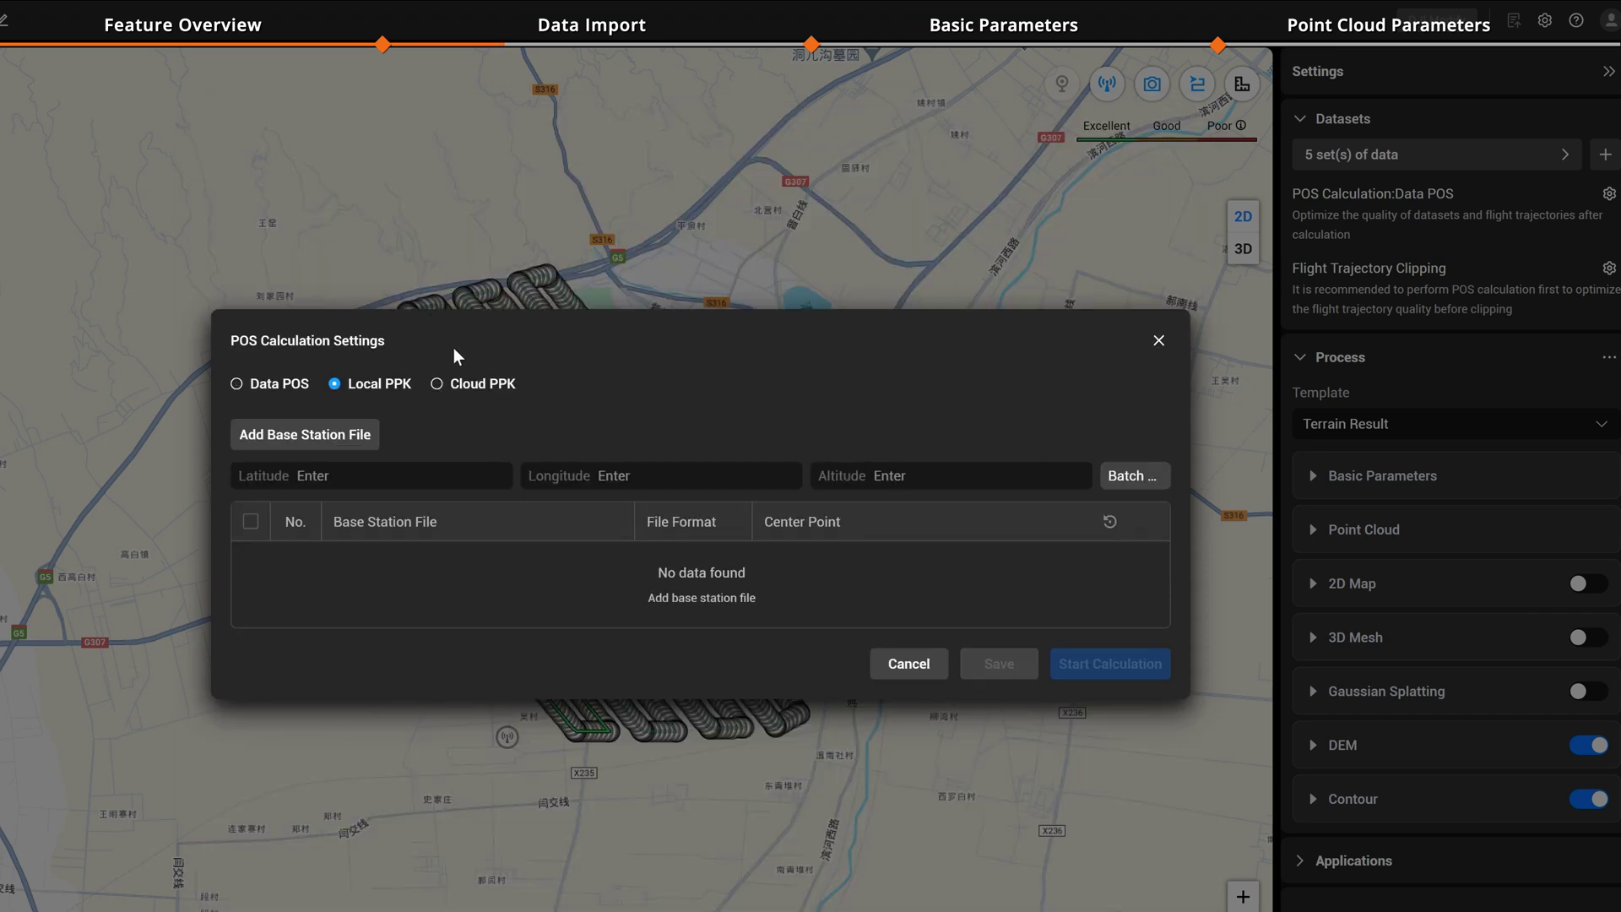
{"action": "left_click", "coordinate": [452, 386]}
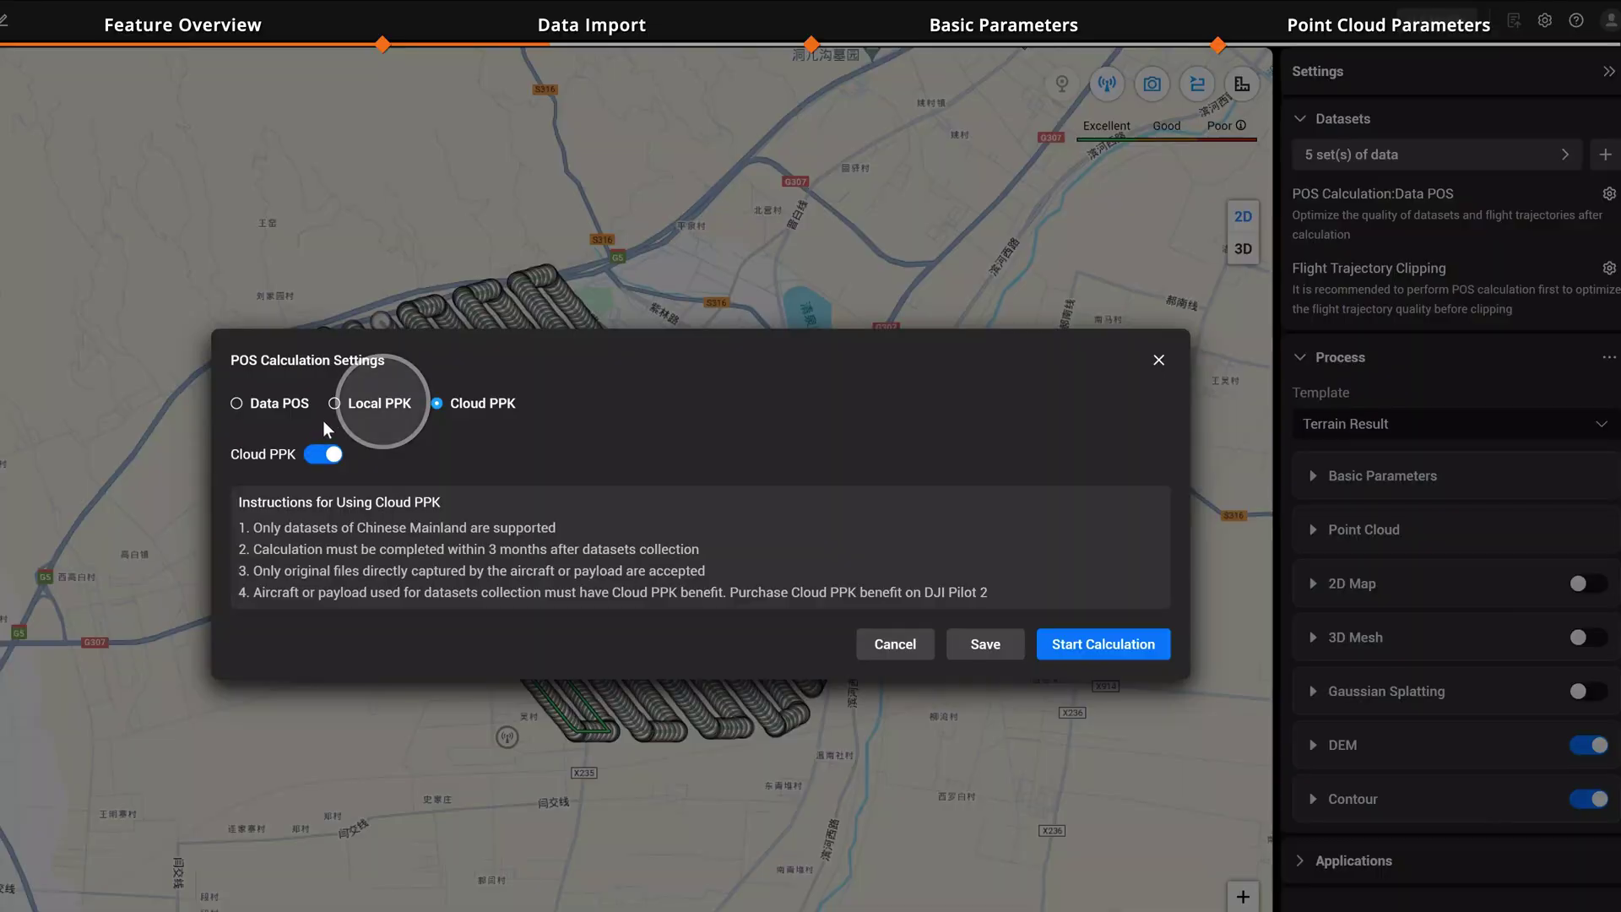
{"action": "left_click", "coordinate": [333, 405]}
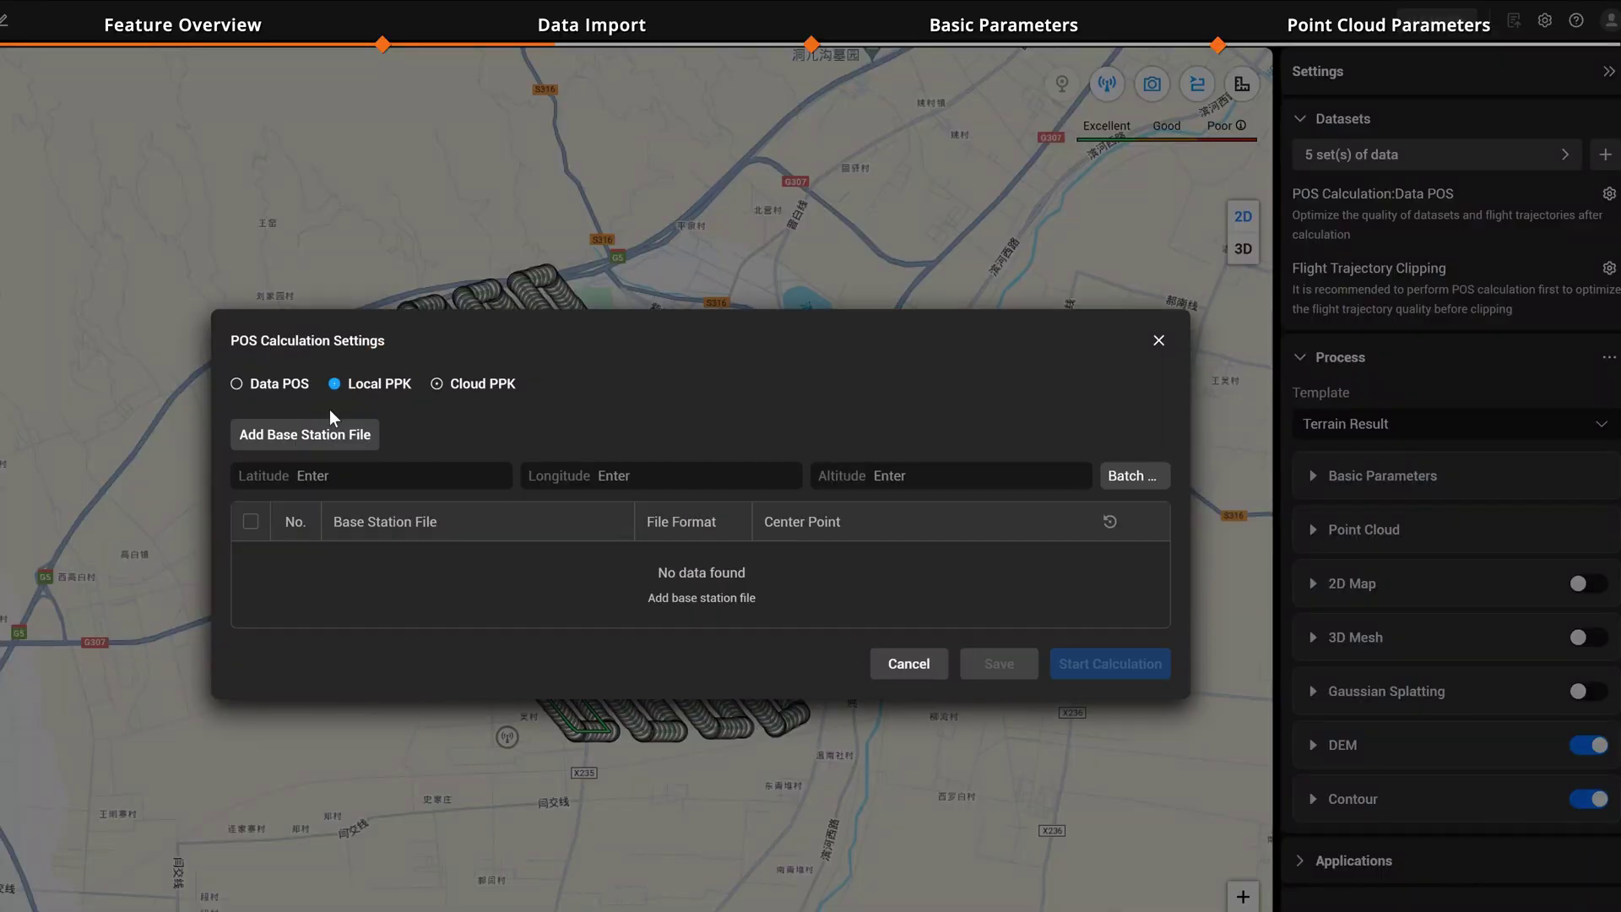
{"action": "left_click", "coordinate": [369, 434]}
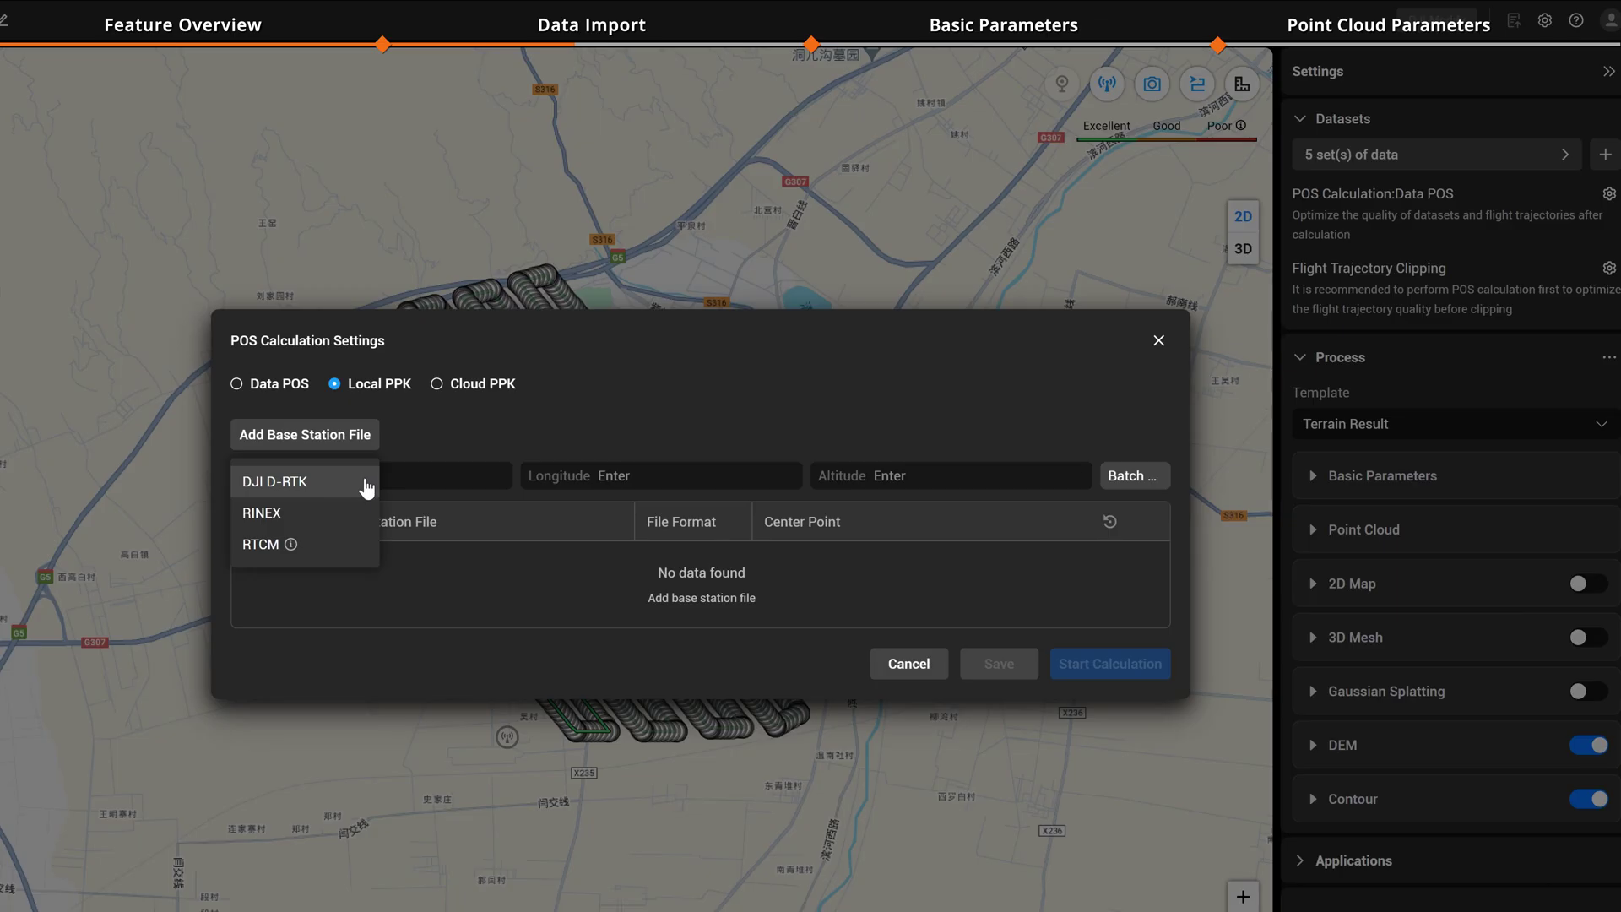
{"action": "left_click", "coordinate": [366, 481]}
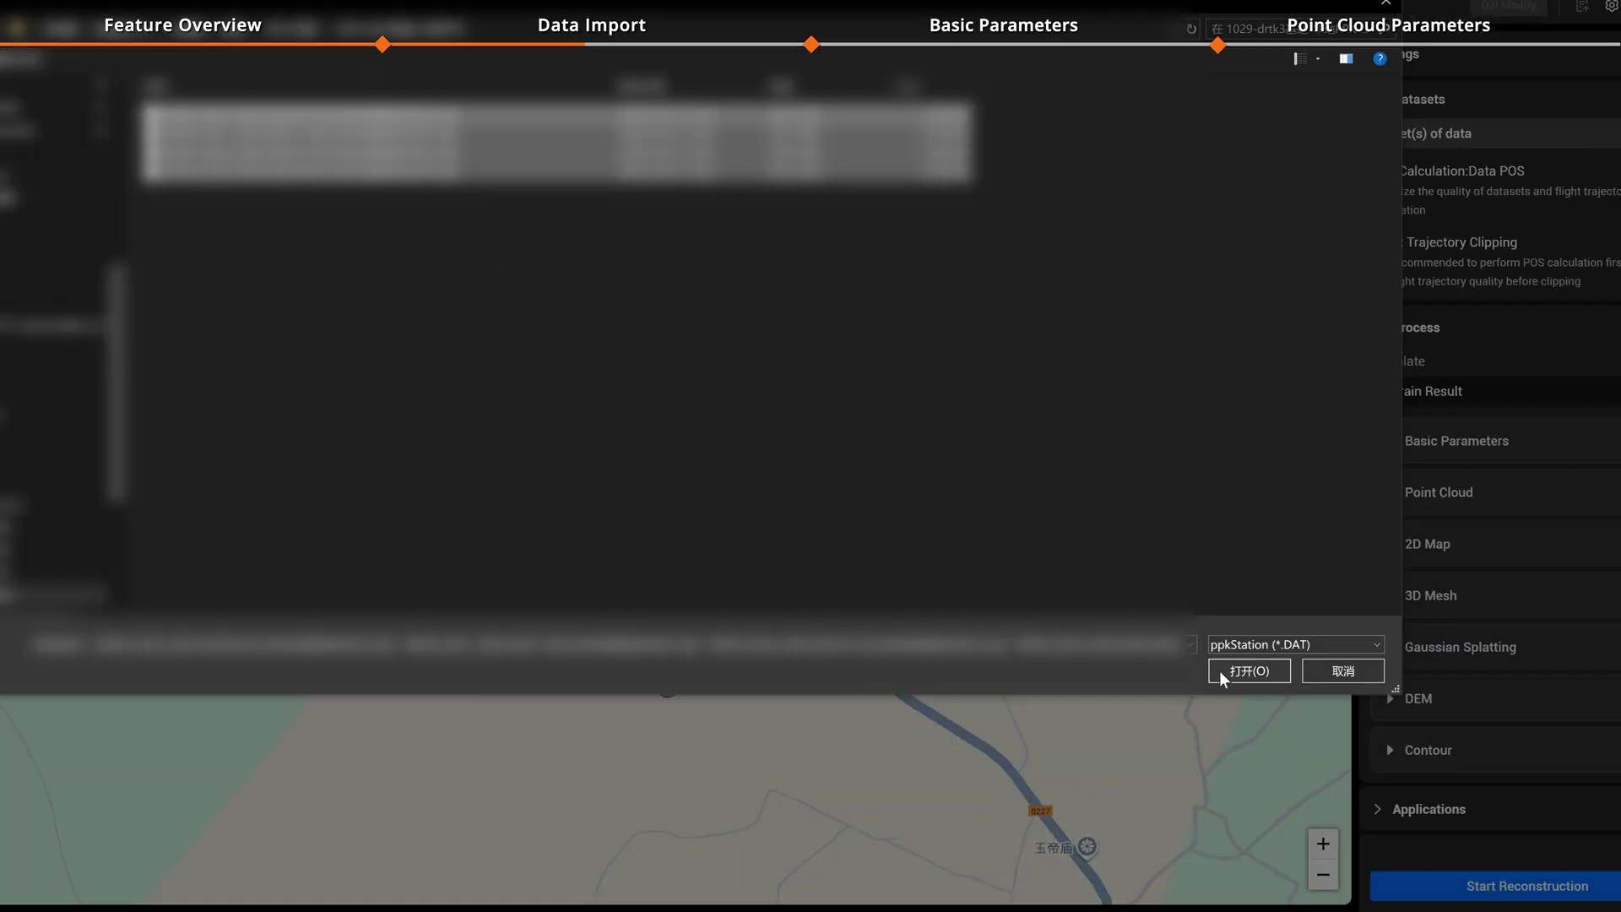
{"action": "left_click", "coordinate": [1248, 670]}
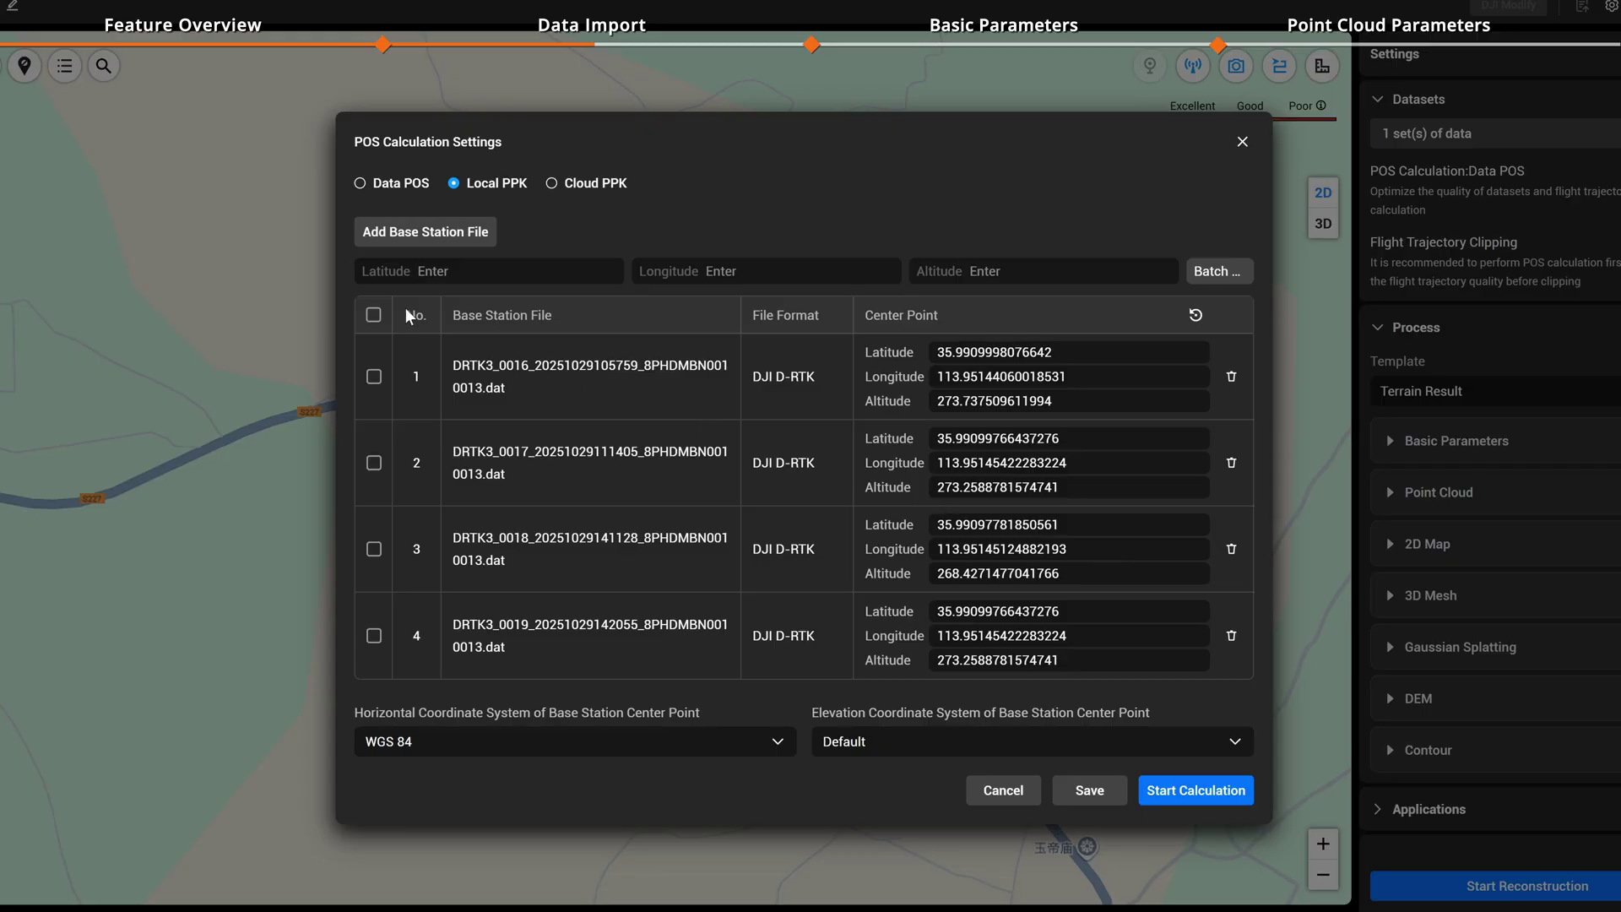
Run the Local PPK POS calculation and save the result
{"action": "left_click", "coordinate": [1177, 796]}
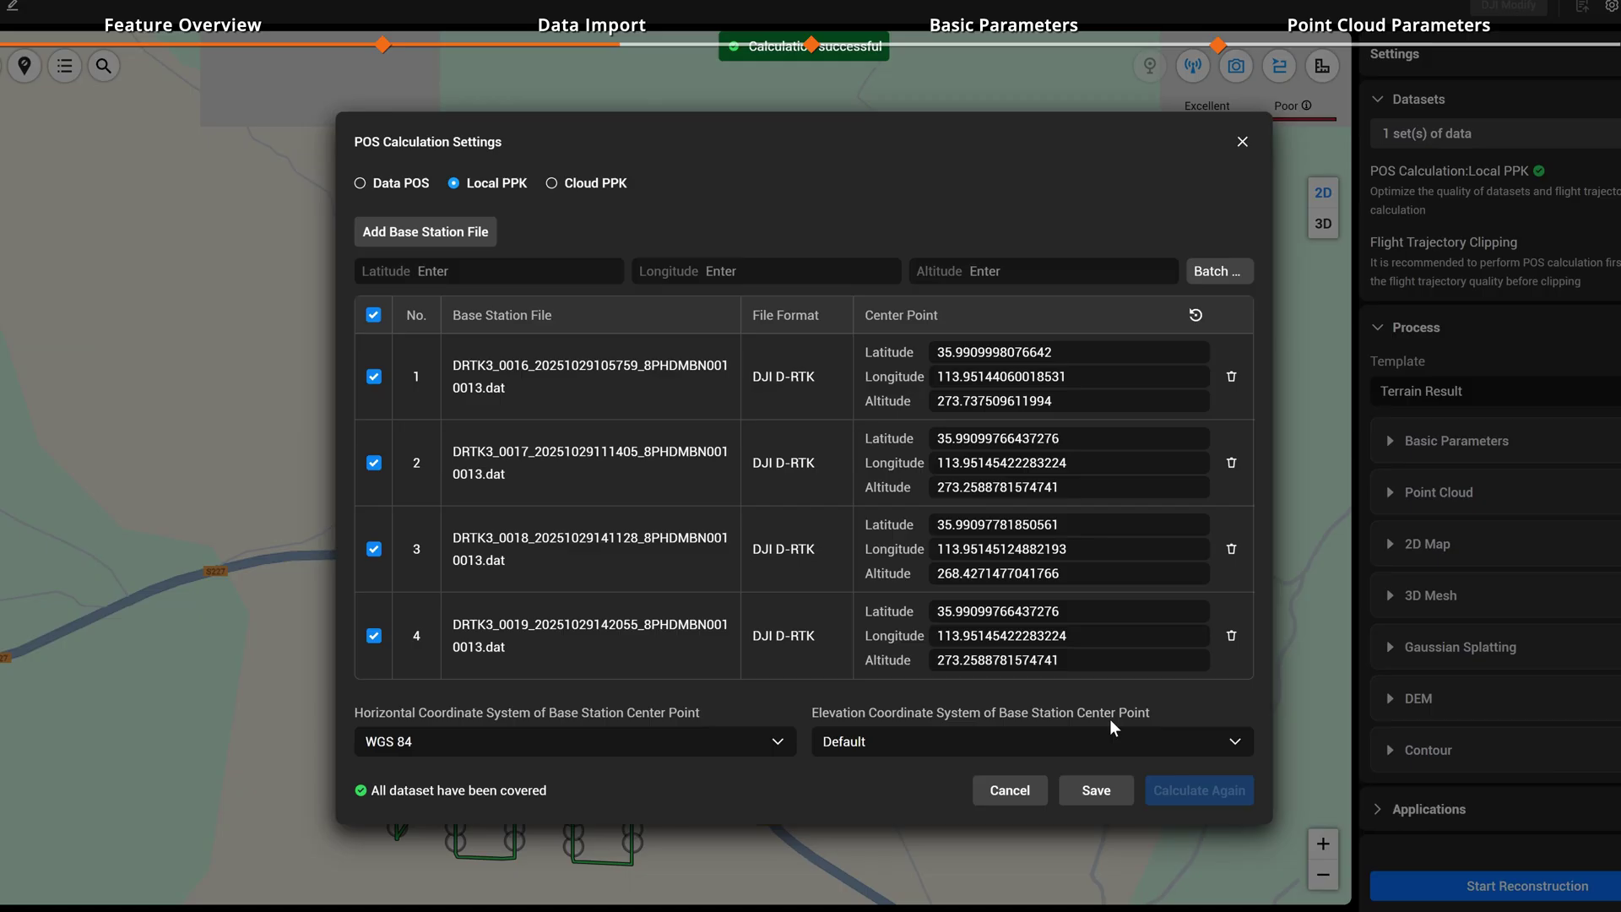
{"action": "left_click", "coordinate": [1106, 792]}
{"action": "left_click_drag", "start_coordinate": [859, 739], "coordinate": [966, 604]}
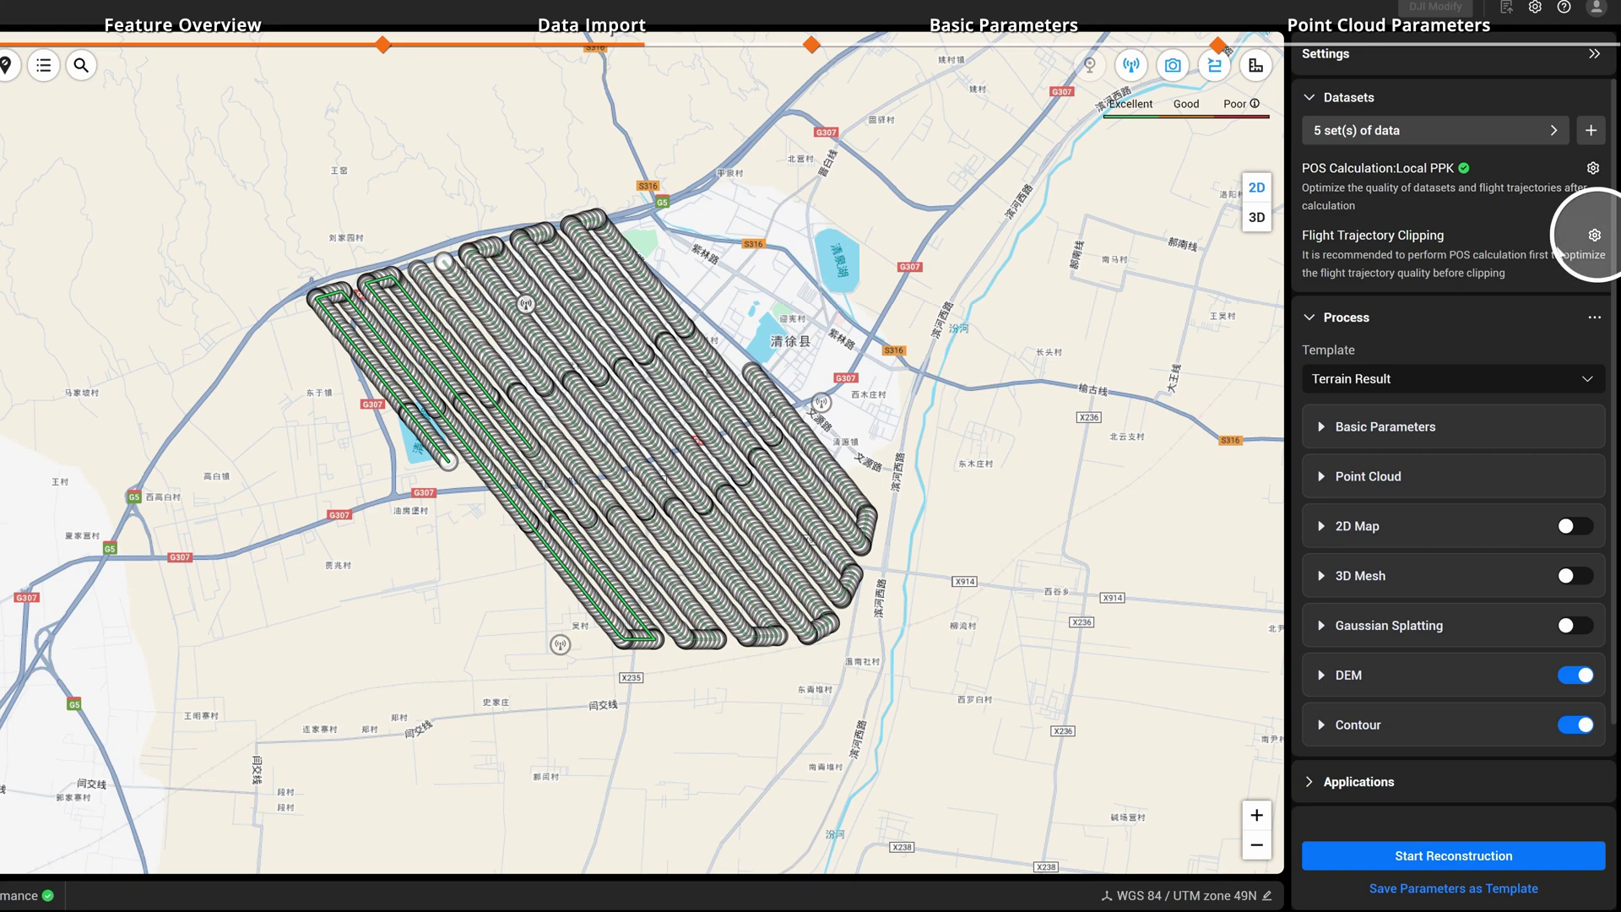
Draw clip areas to delete several trajectory turns and the leftmost trajectory line
{"action": "left_click", "coordinate": [1595, 237]}
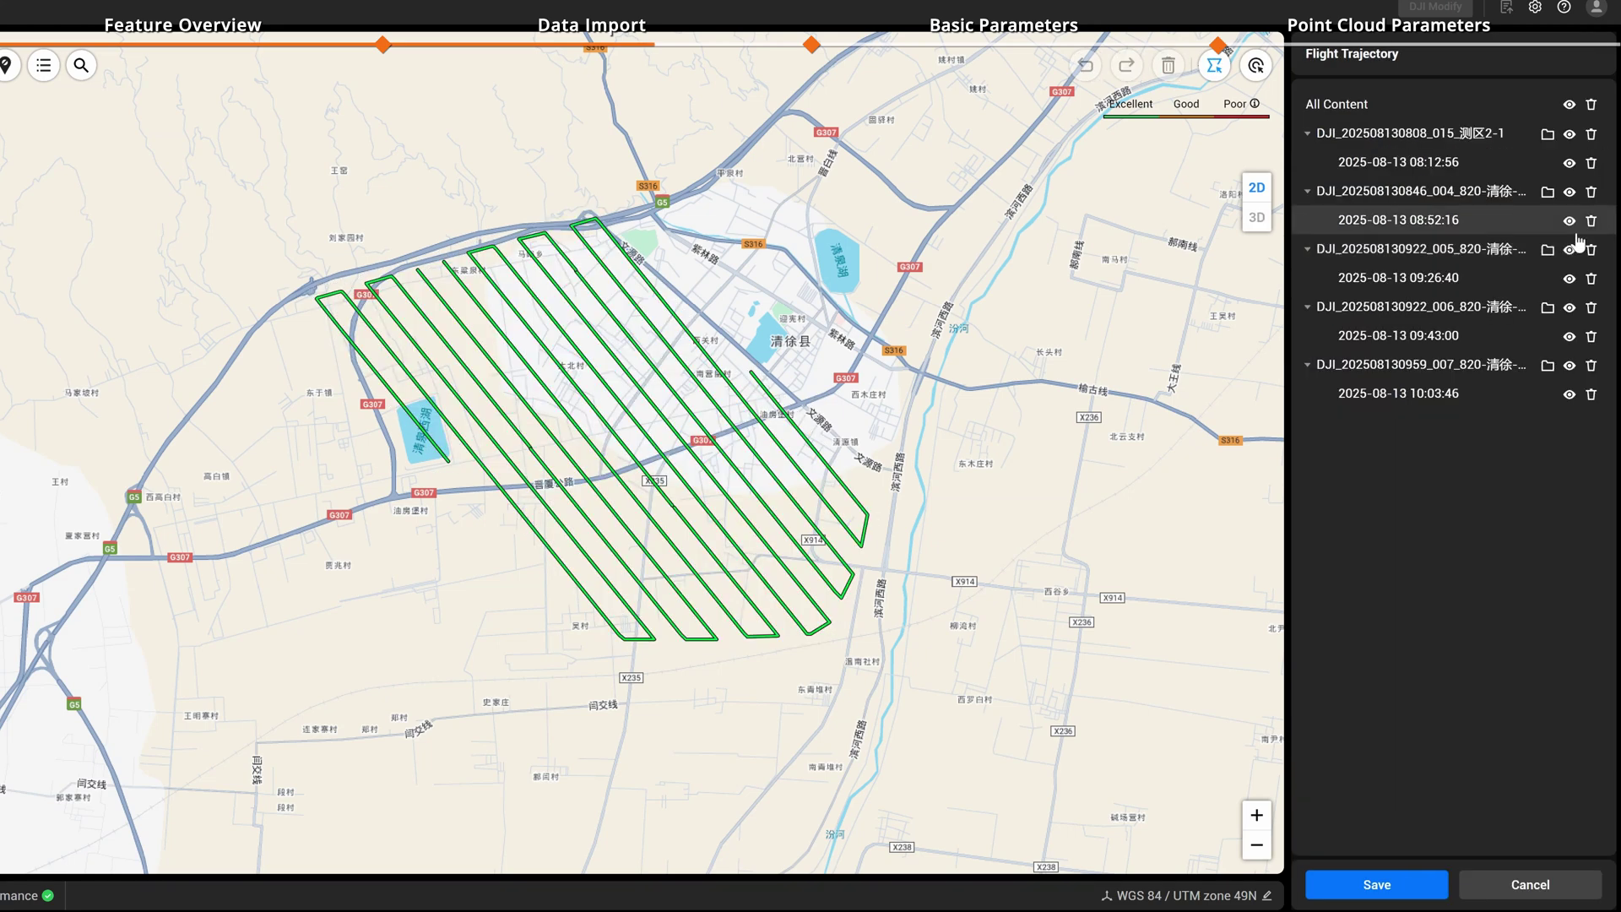
{"action": "left_click", "coordinate": [1211, 68]}
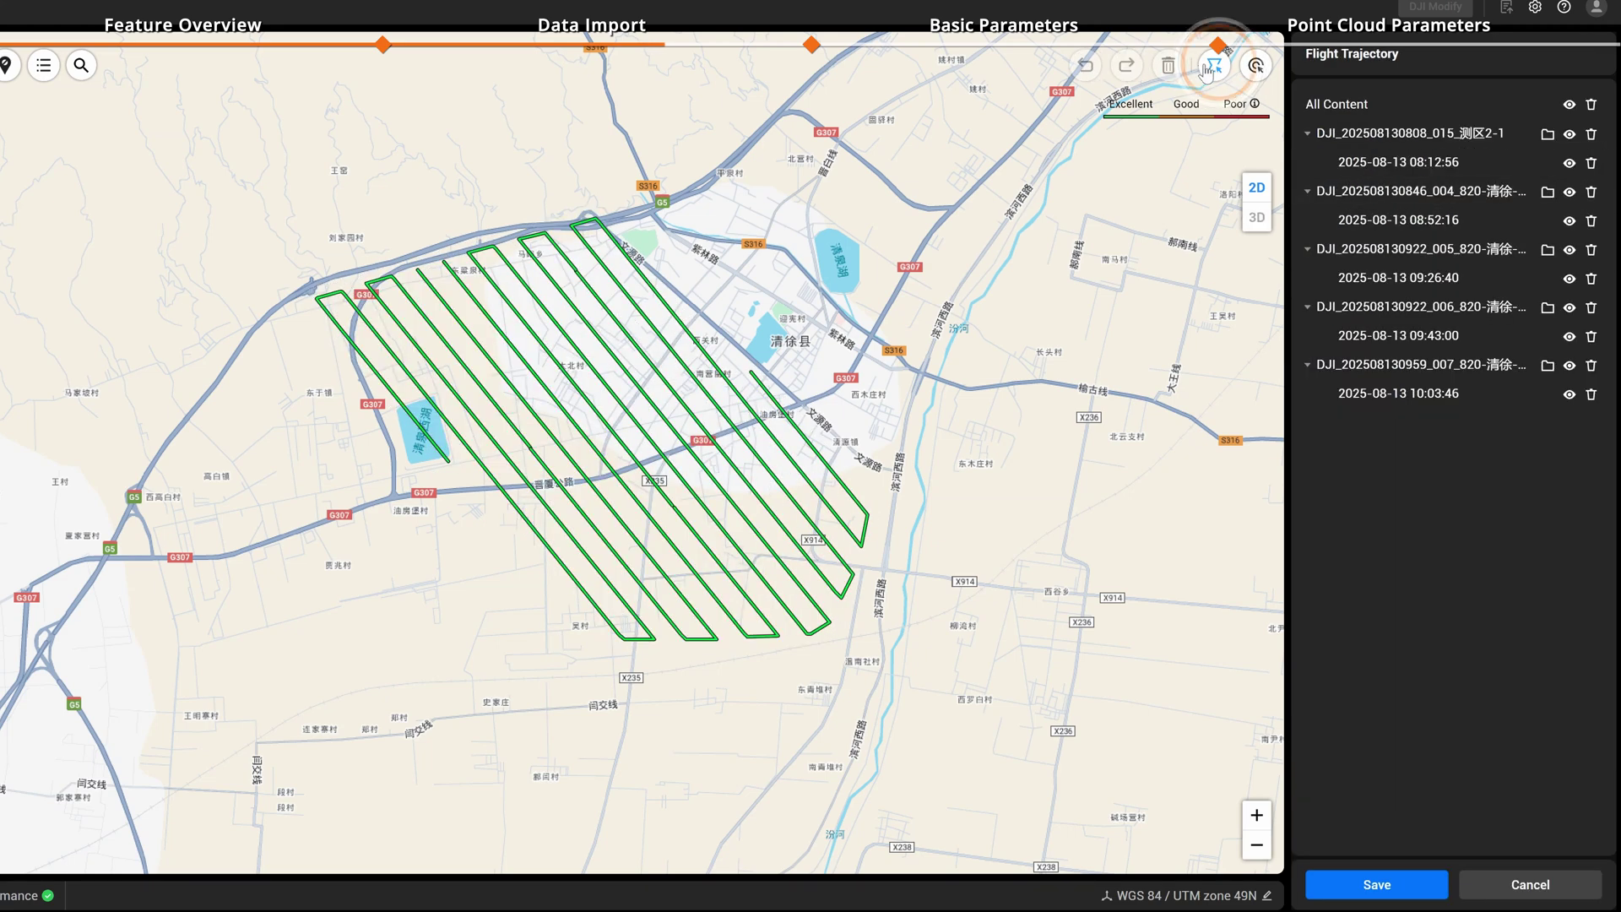
{"action": "double_click", "coordinate": [630, 633]}
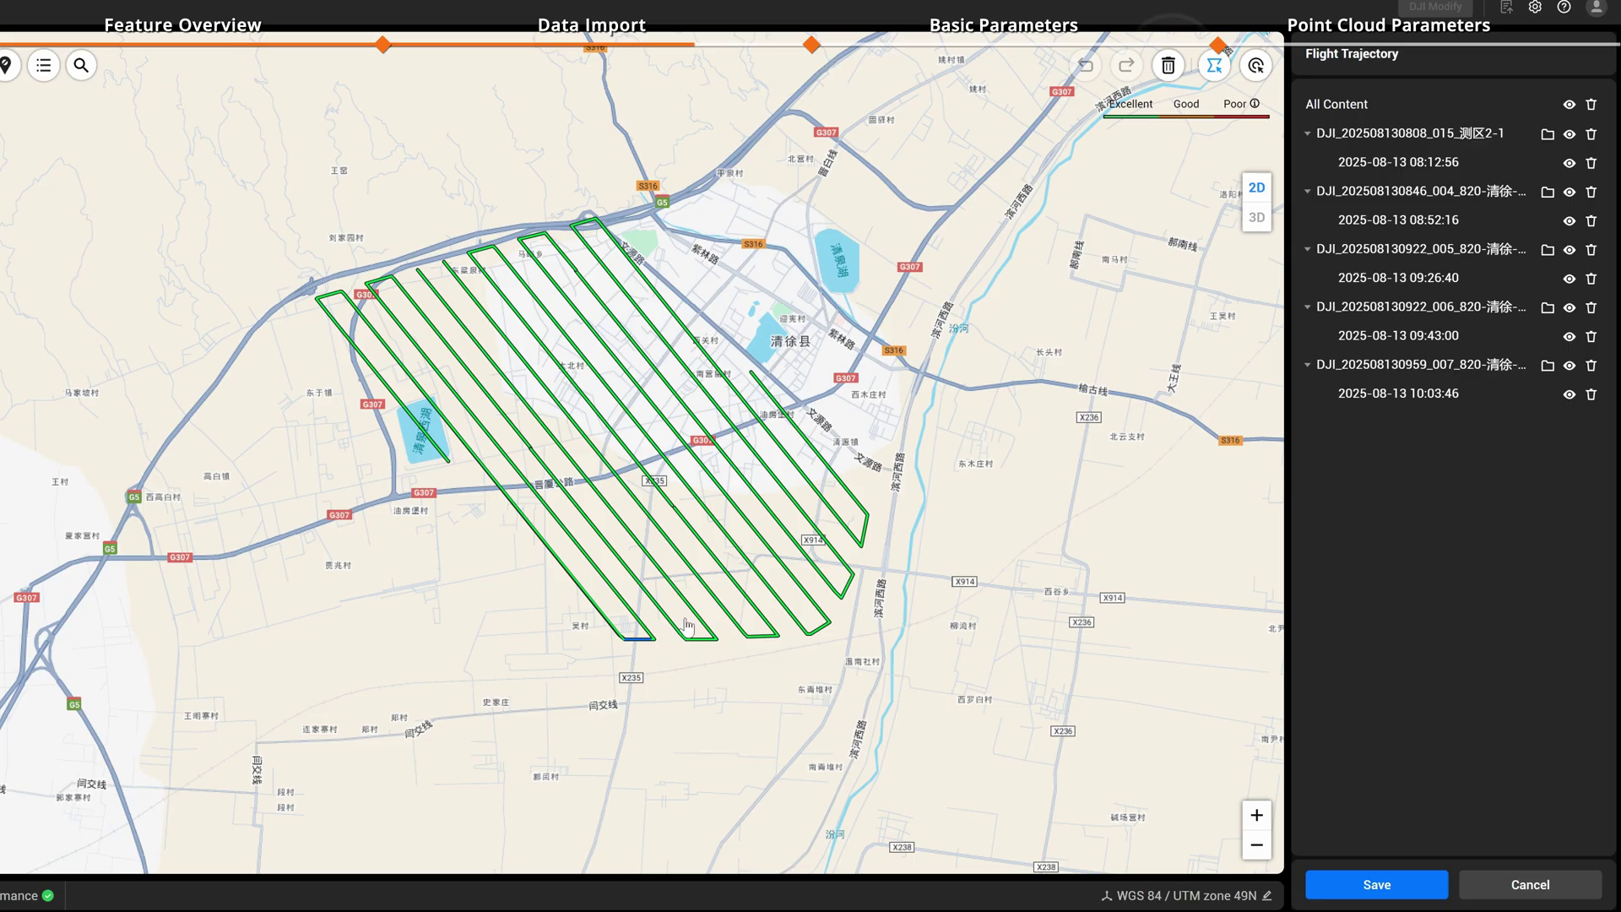
{"action": "key", "text": "Delete"}
{"action": "left_click", "coordinate": [688, 630]}
{"action": "left_click", "coordinate": [682, 649]}
{"action": "double_click", "coordinate": [697, 640]}
{"action": "left_click", "coordinate": [1170, 70]}
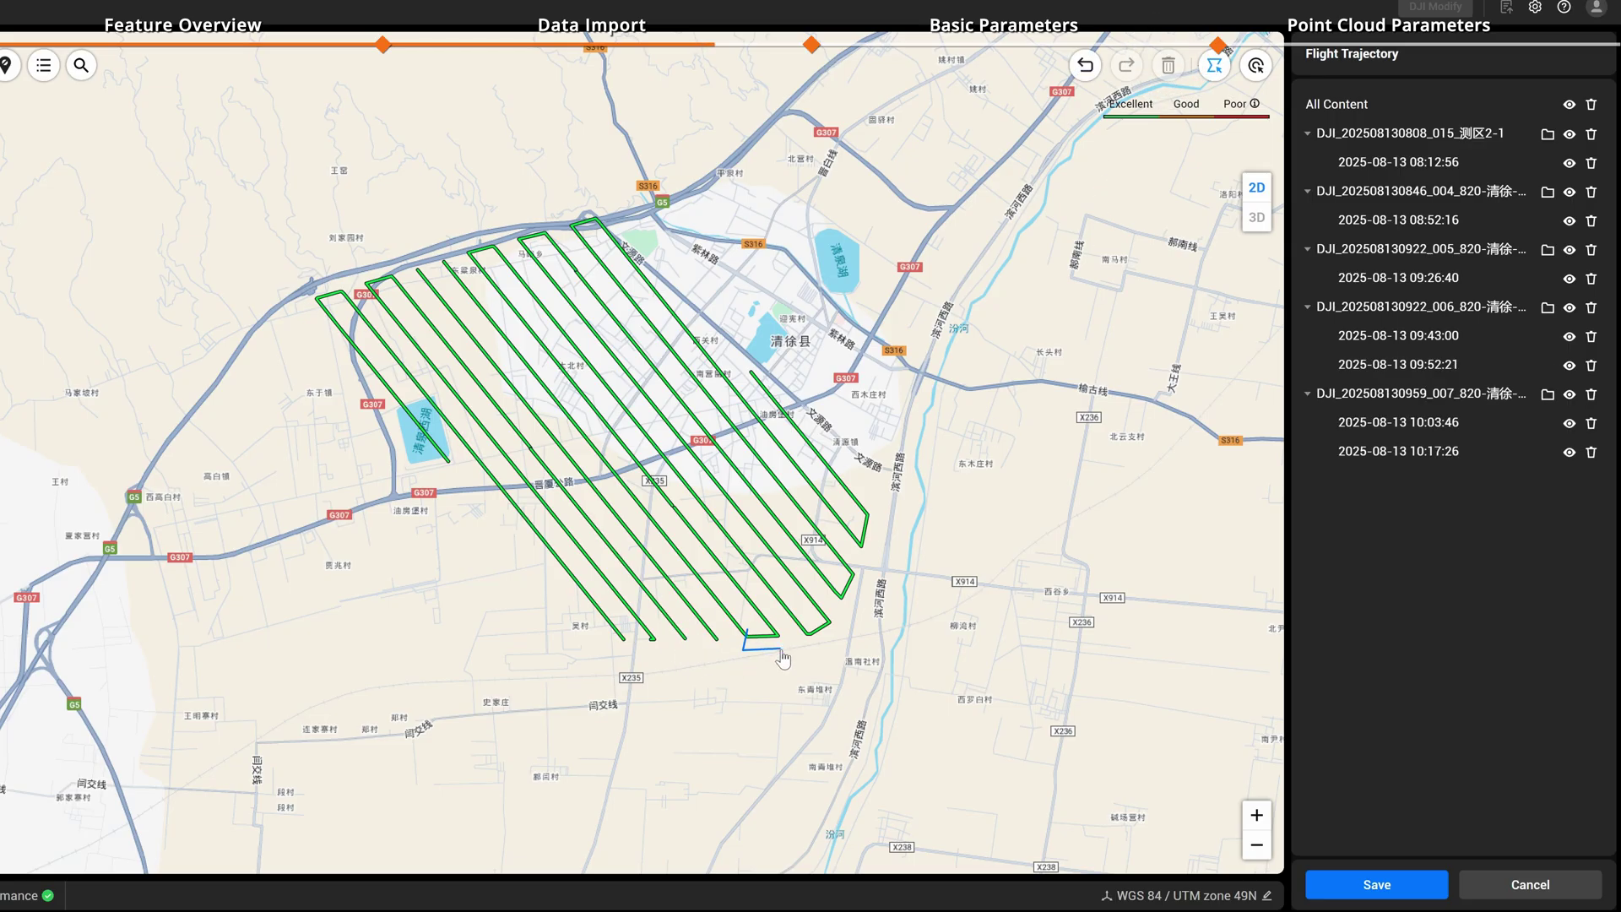
{"action": "double_click", "coordinate": [762, 639]}
{"action": "key", "text": "Delete"}
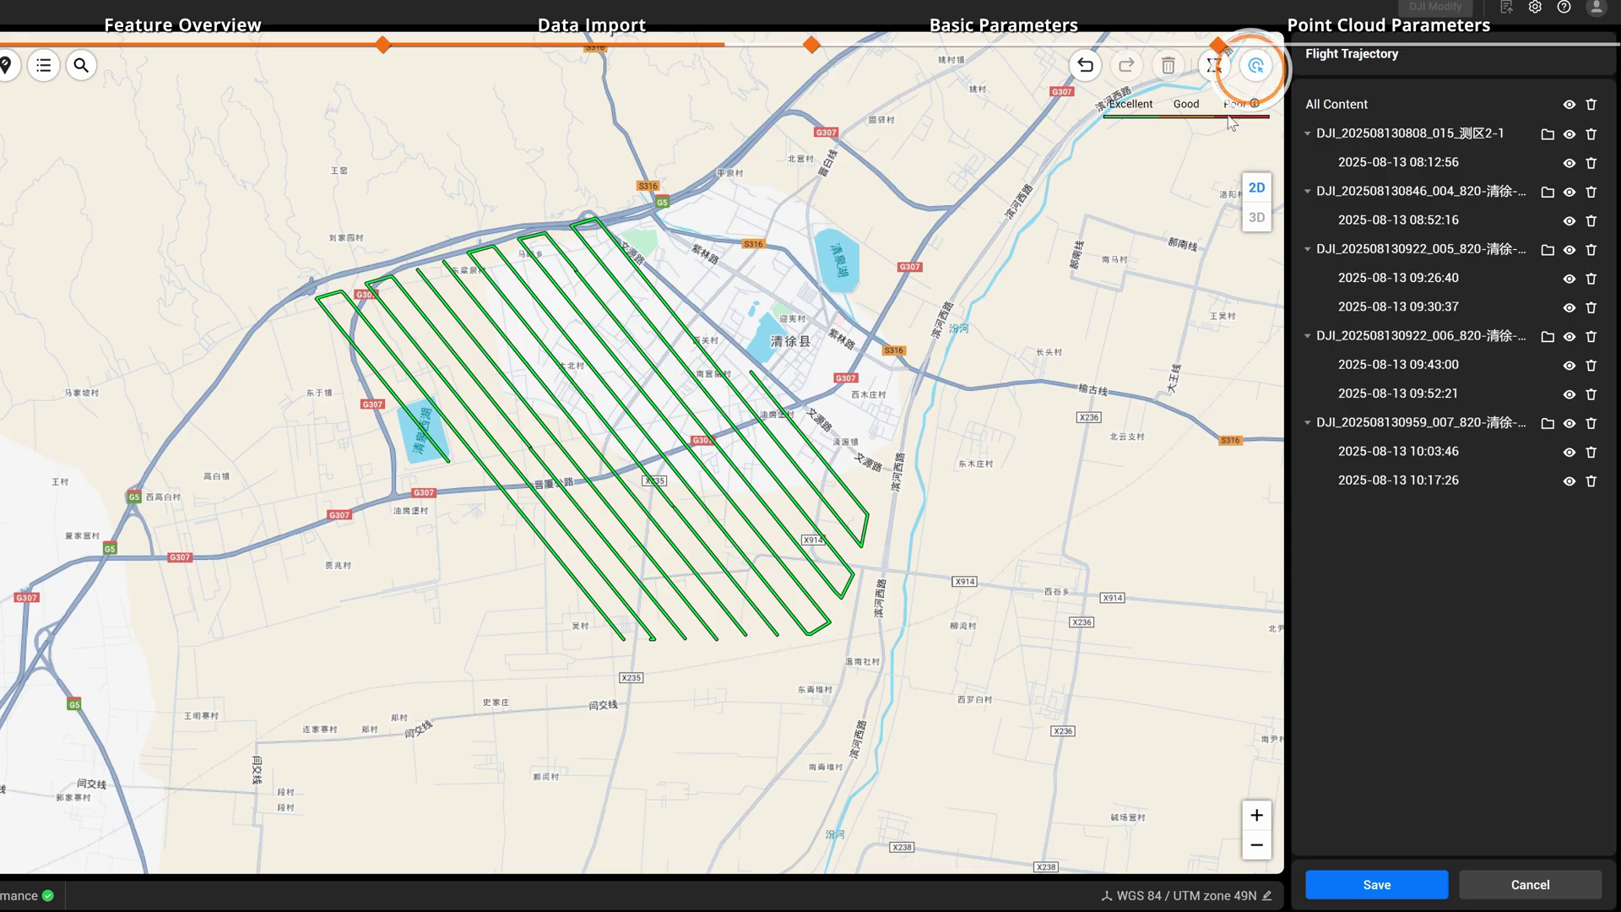
{"action": "left_click", "coordinate": [611, 672]}
{"action": "key", "text": "Delete"}
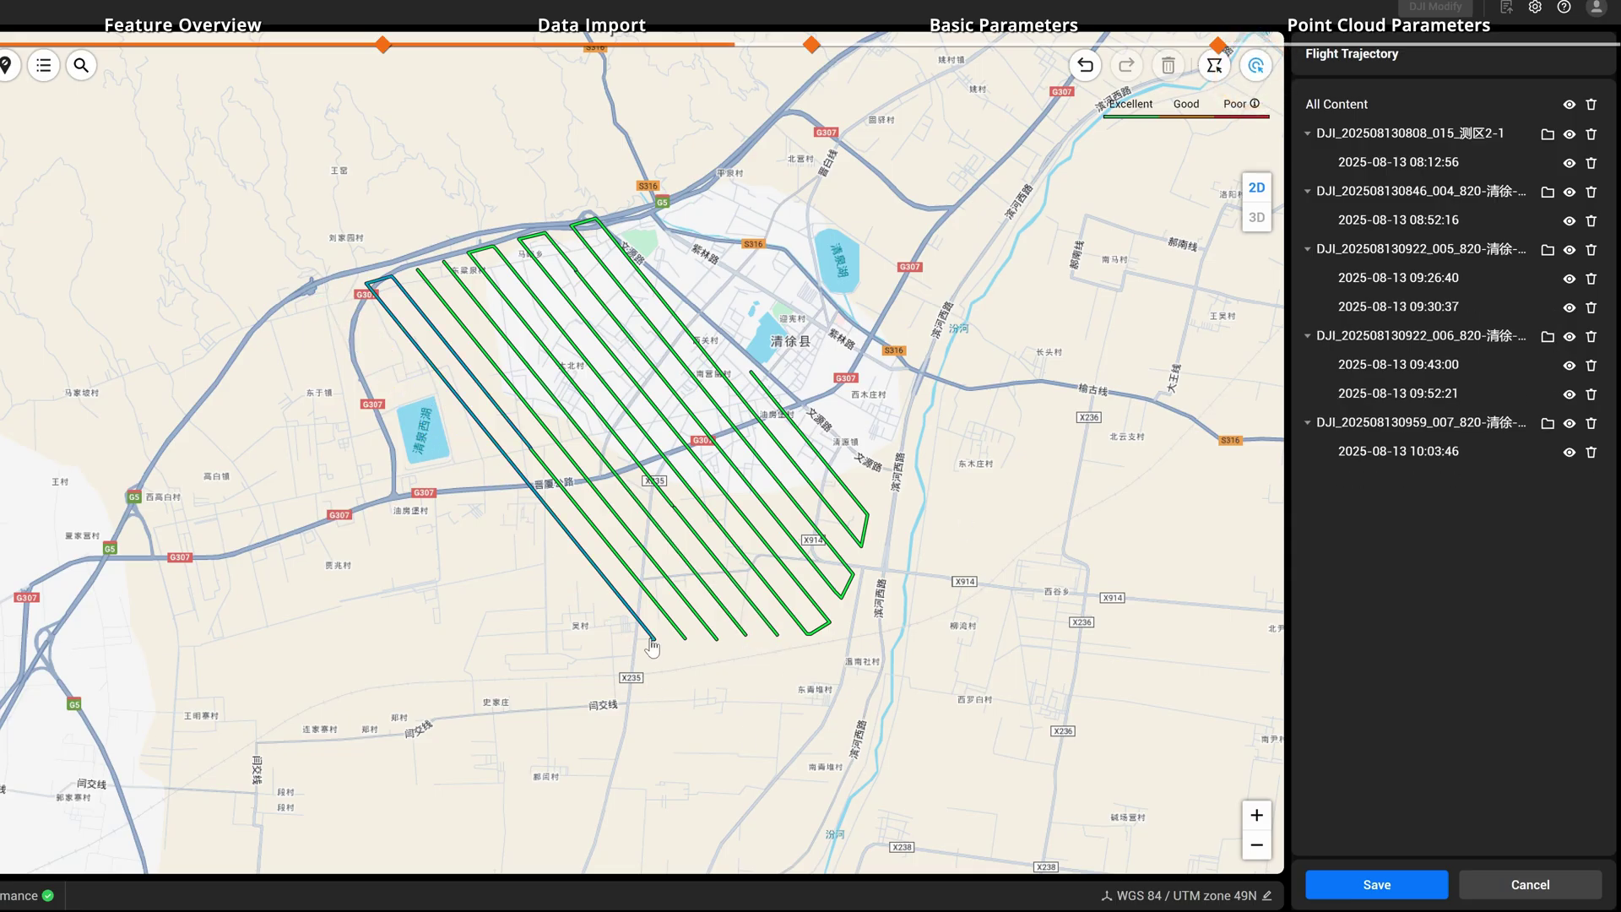
Delete the 09:52:21, 09:43:00 and 09:30:37 trajectories, undo four removals, and save the clipping
{"action": "left_click", "coordinate": [1593, 394]}
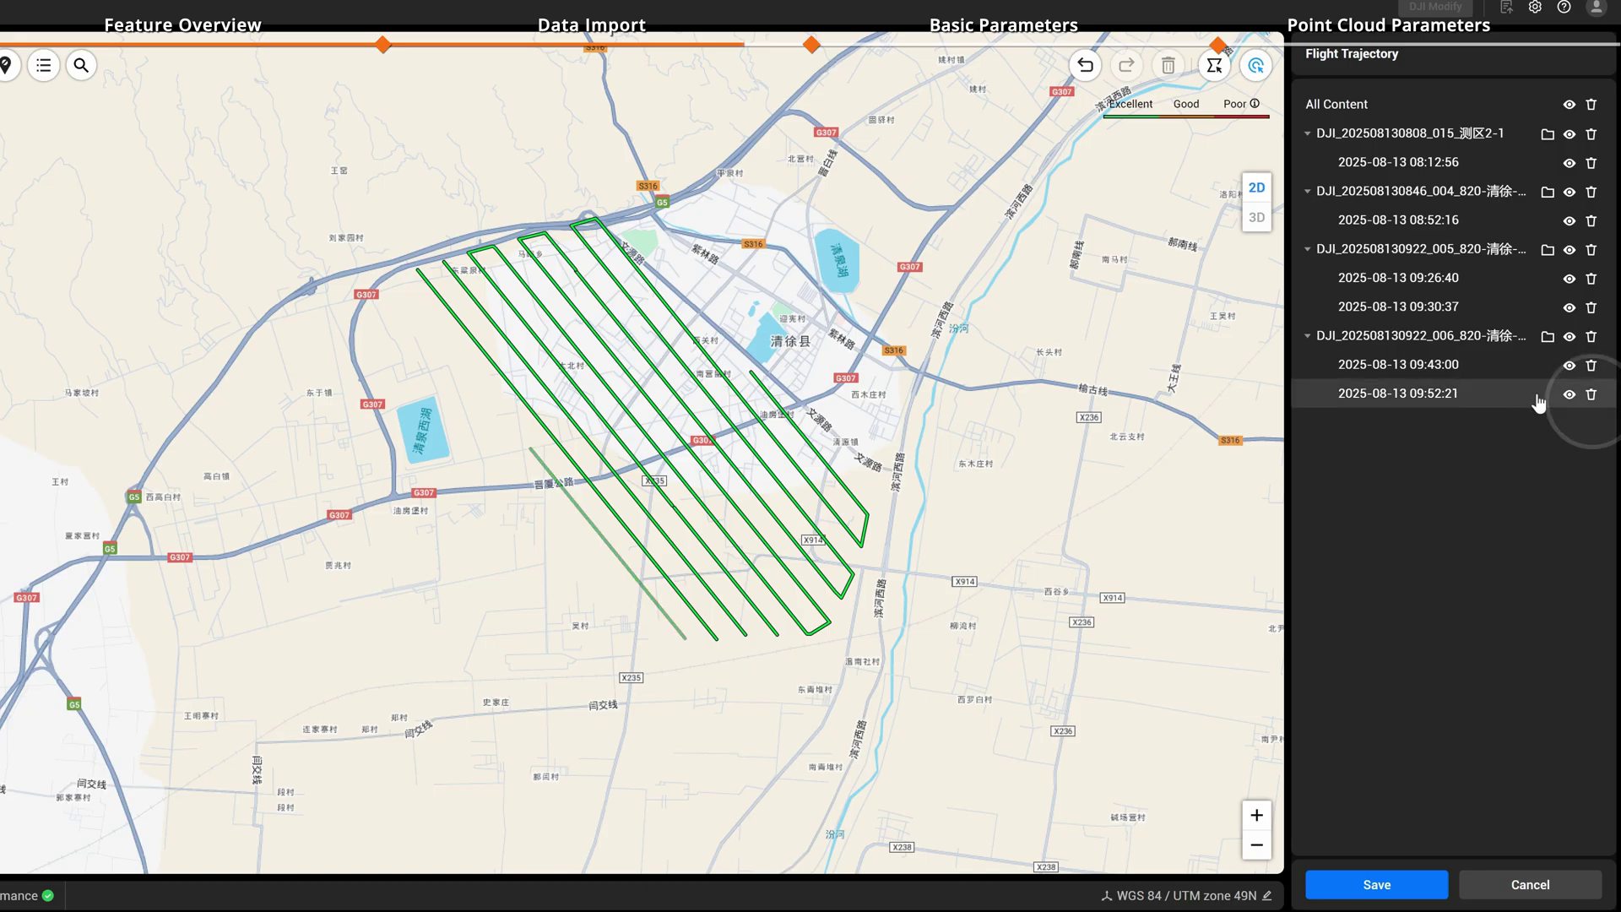
{"action": "left_click", "coordinate": [1592, 367]}
{"action": "left_click", "coordinate": [1592, 307]}
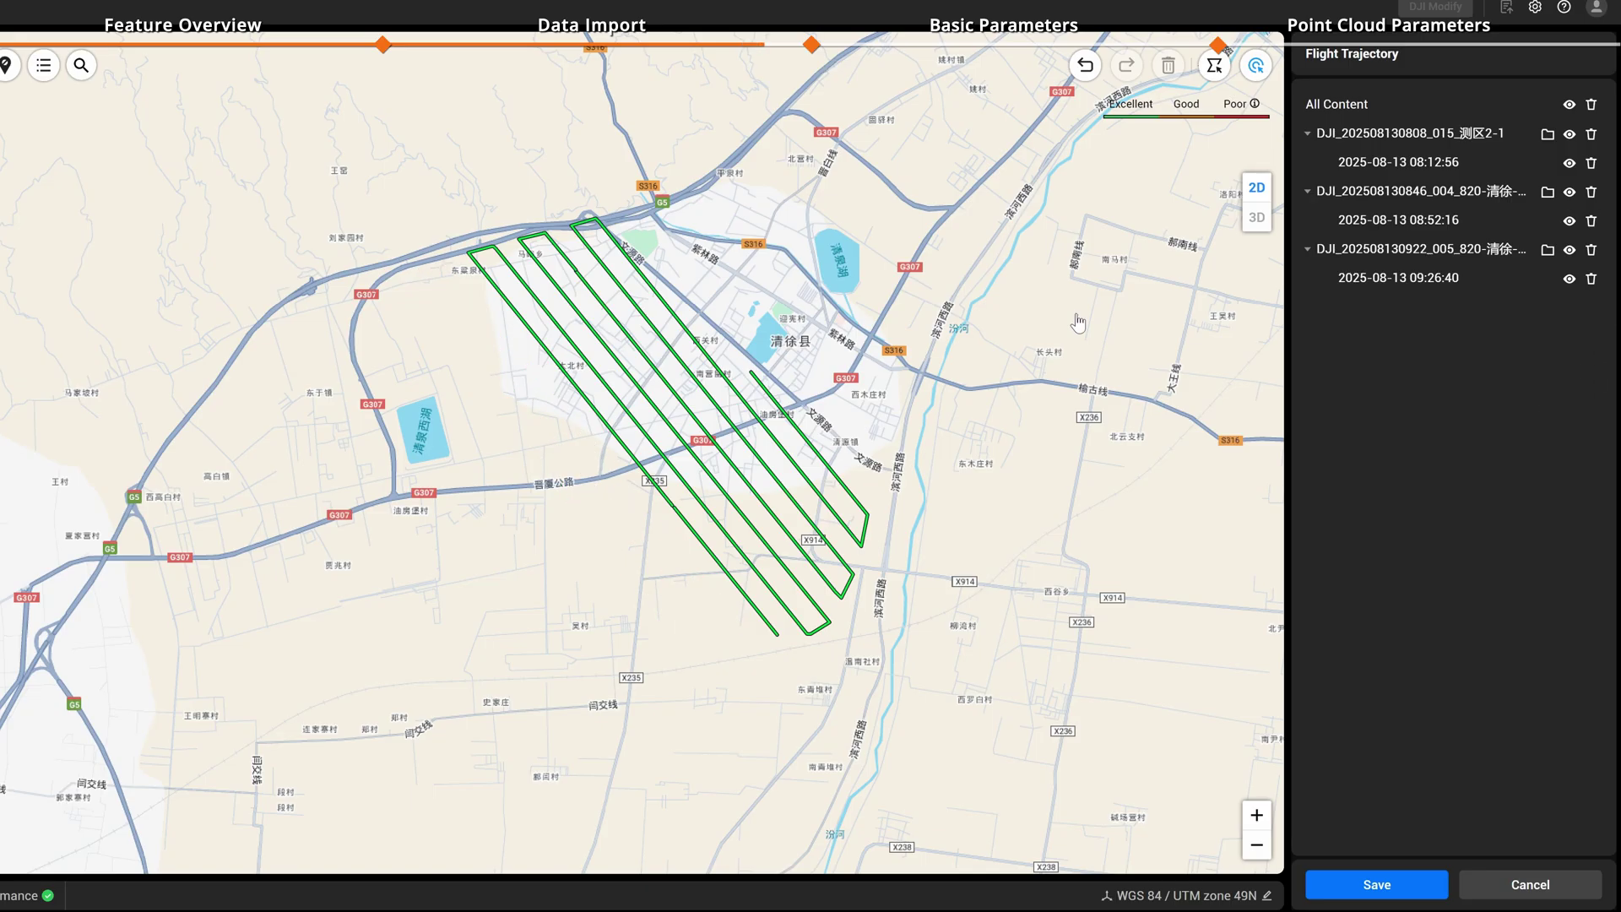
{"action": "left_click", "coordinate": [1088, 67]}
{"action": "left_click", "coordinate": [1088, 68]}
{"action": "left_click", "coordinate": [1087, 68]}
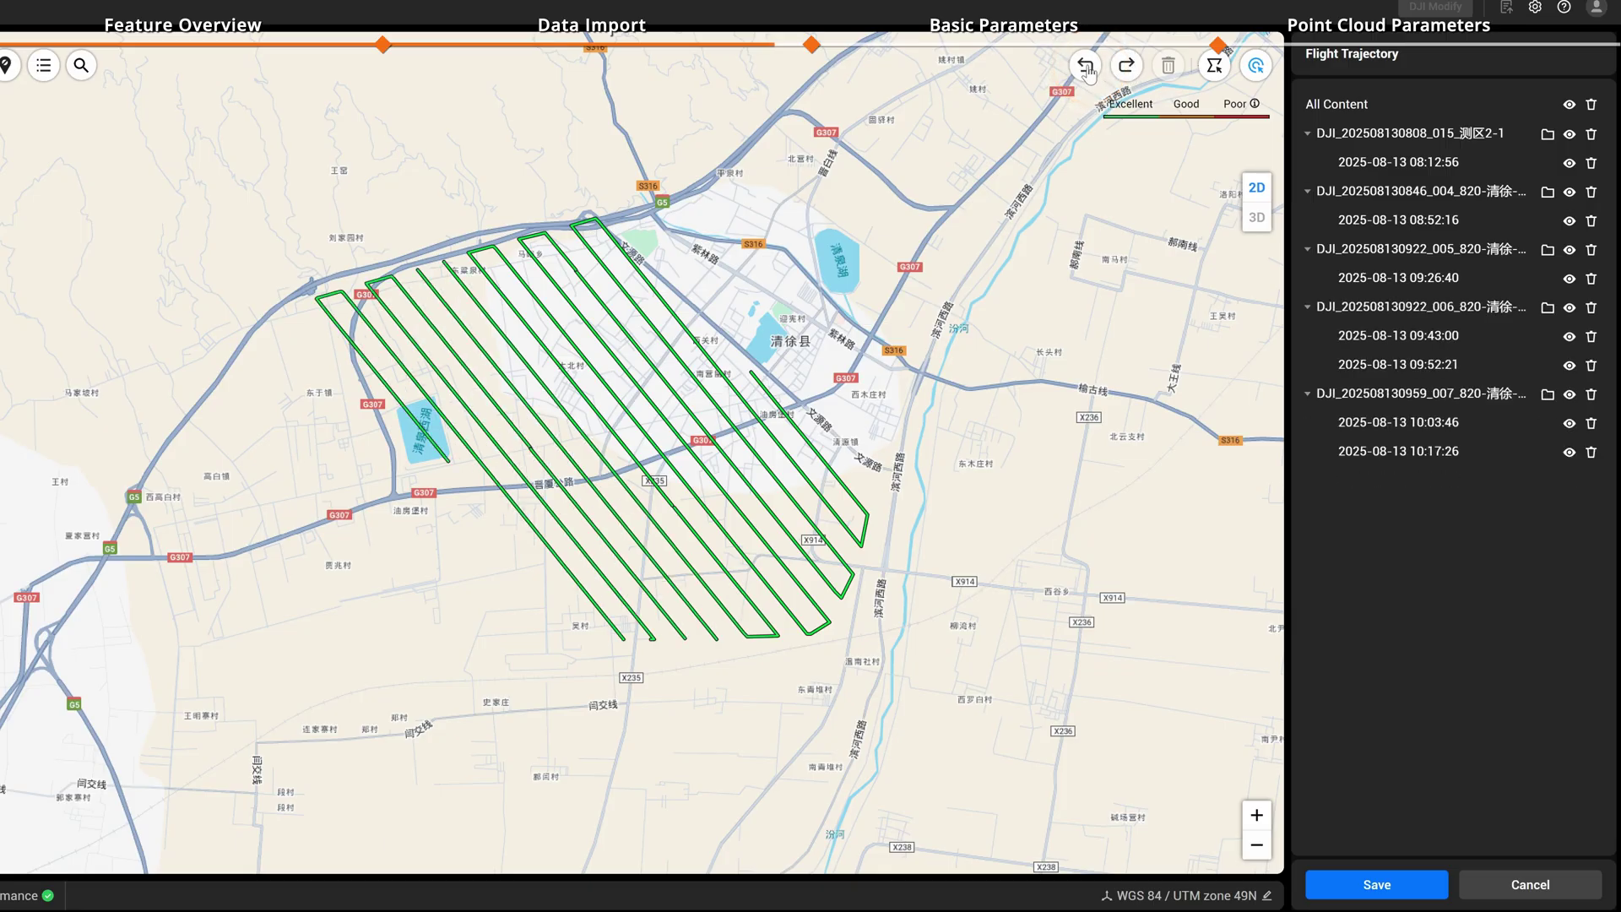
{"action": "left_click", "coordinate": [1087, 67]}
{"action": "left_click", "coordinate": [1378, 882]}
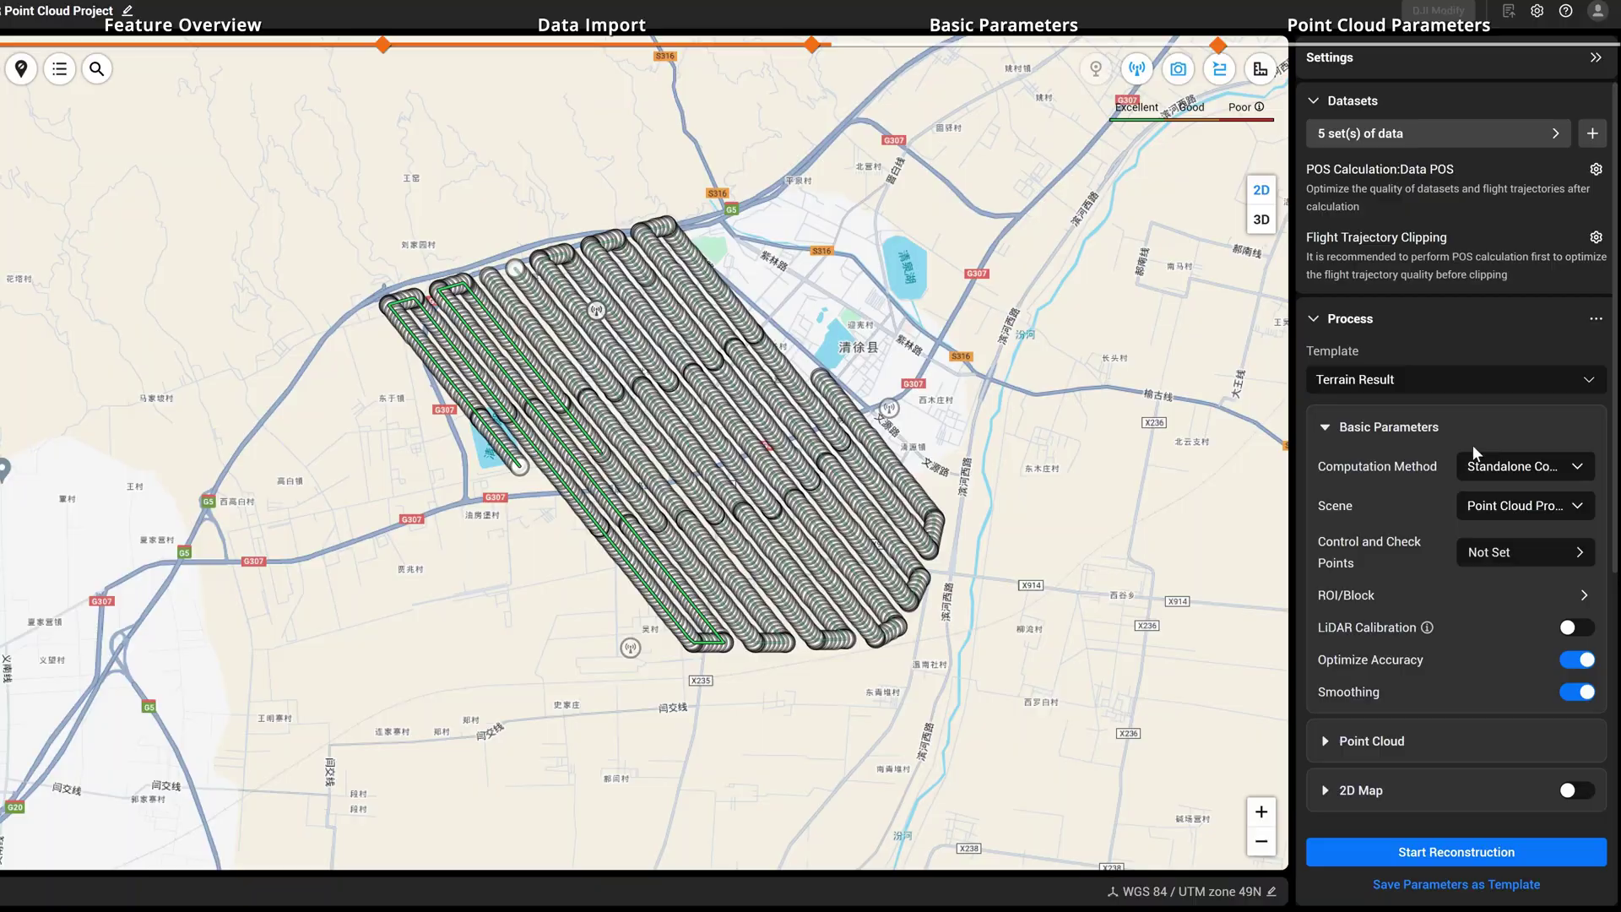
{"action": "scroll", "coordinate": [1476, 454], "scroll_direction": "down", "scroll_amount": 2}
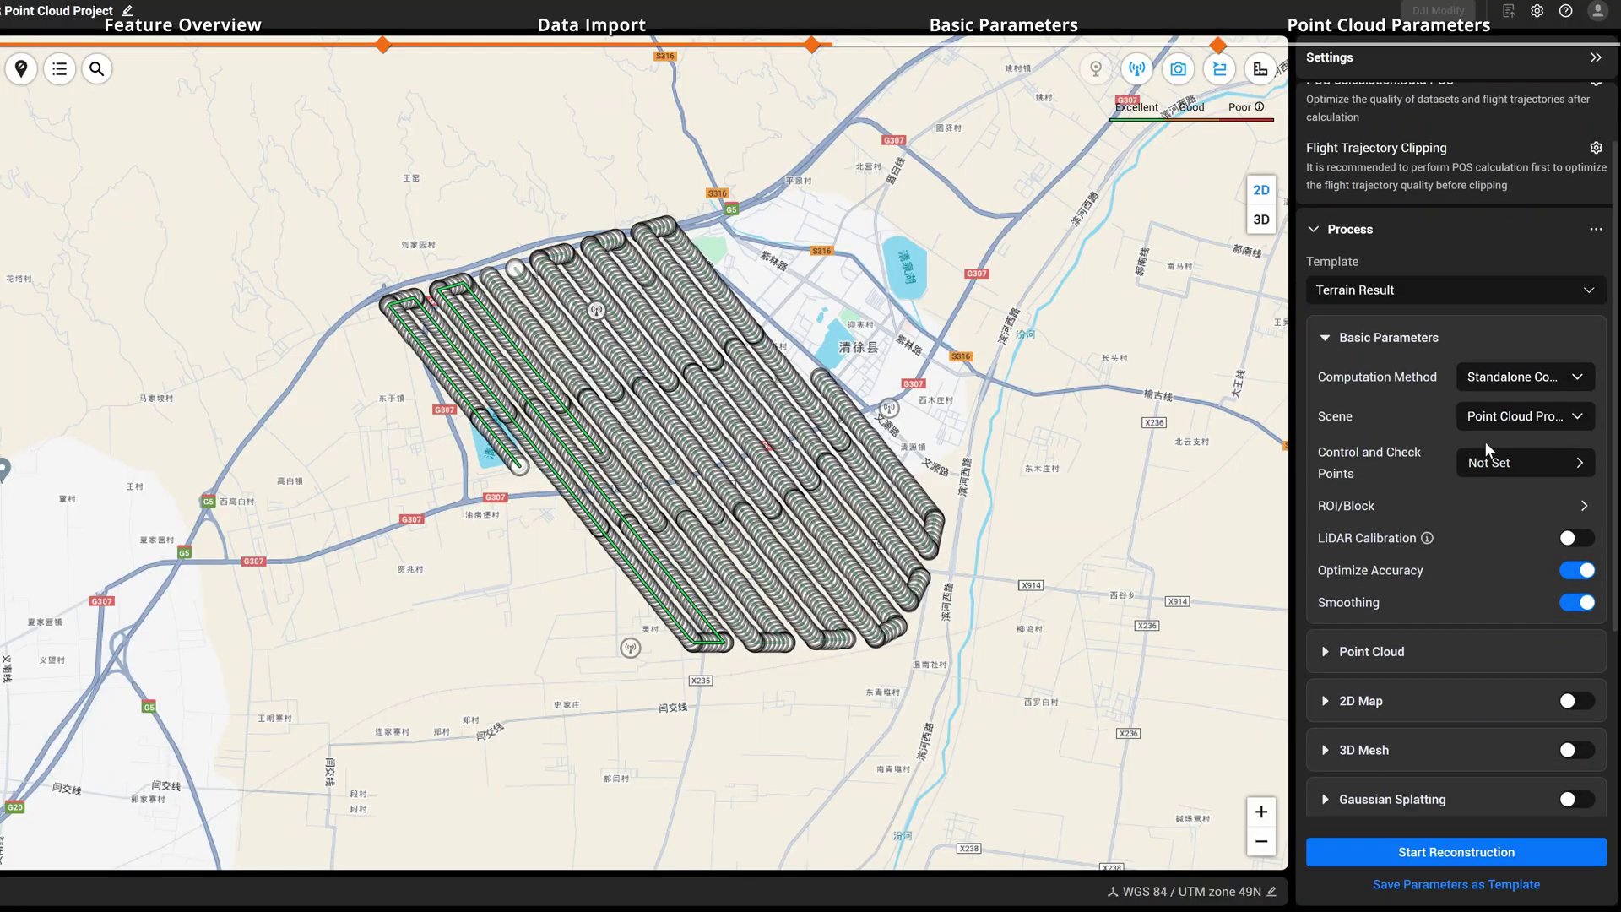
{"action": "left_click", "coordinate": [1578, 376]}
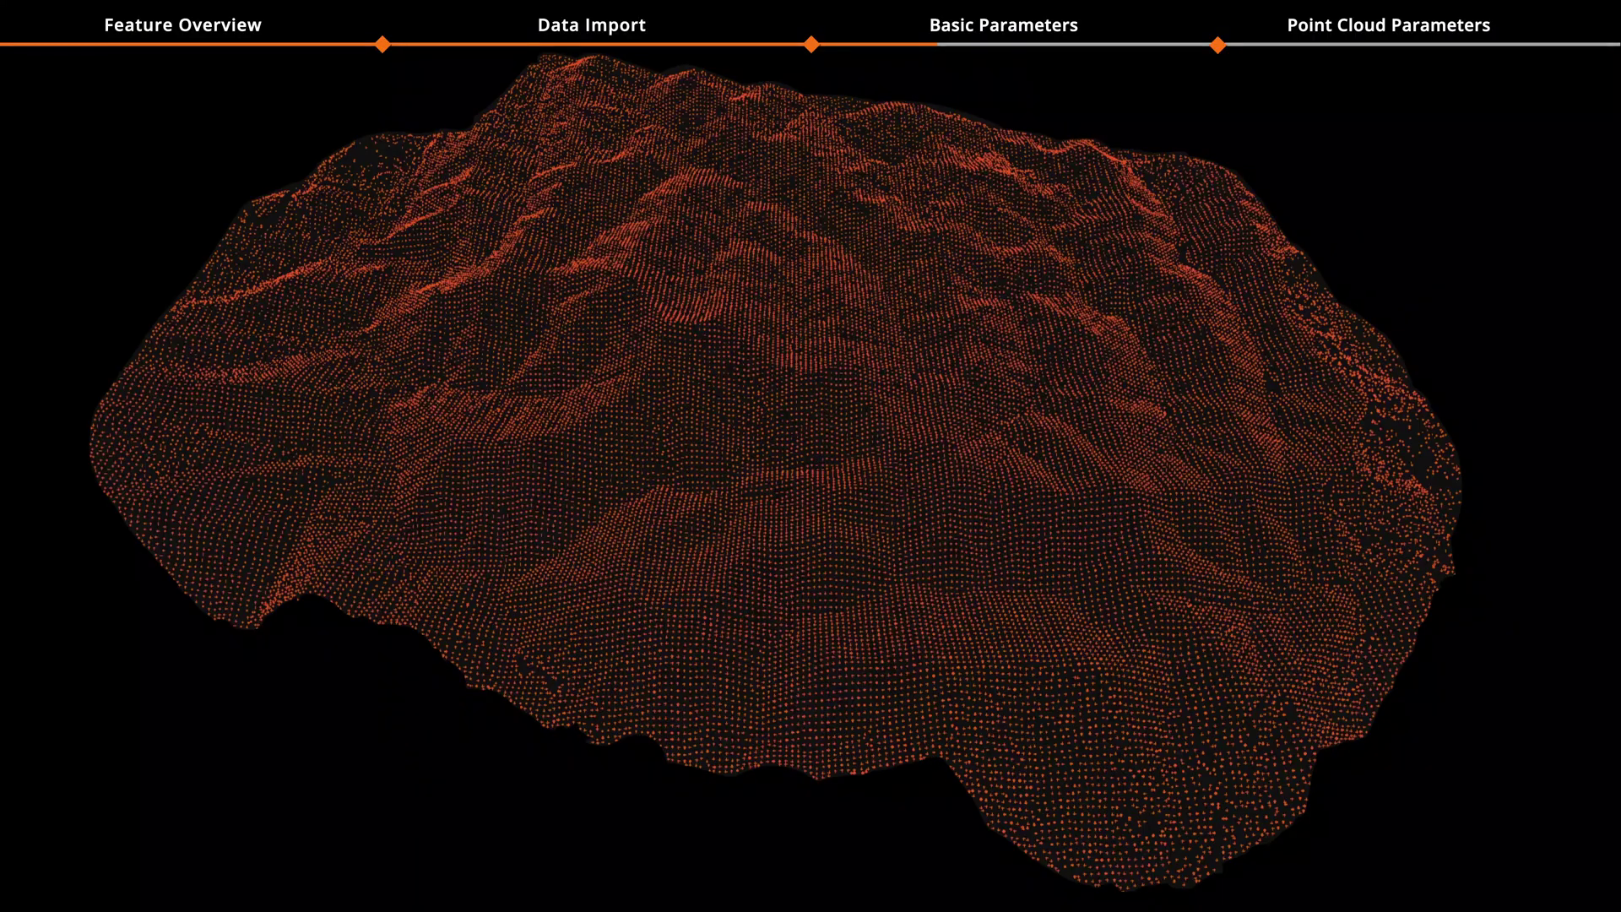
Keep WGS 84 horizontal and Default vertical datums in Accuracy Control and Check settings
{"action": "left_click", "coordinate": [1578, 341]}
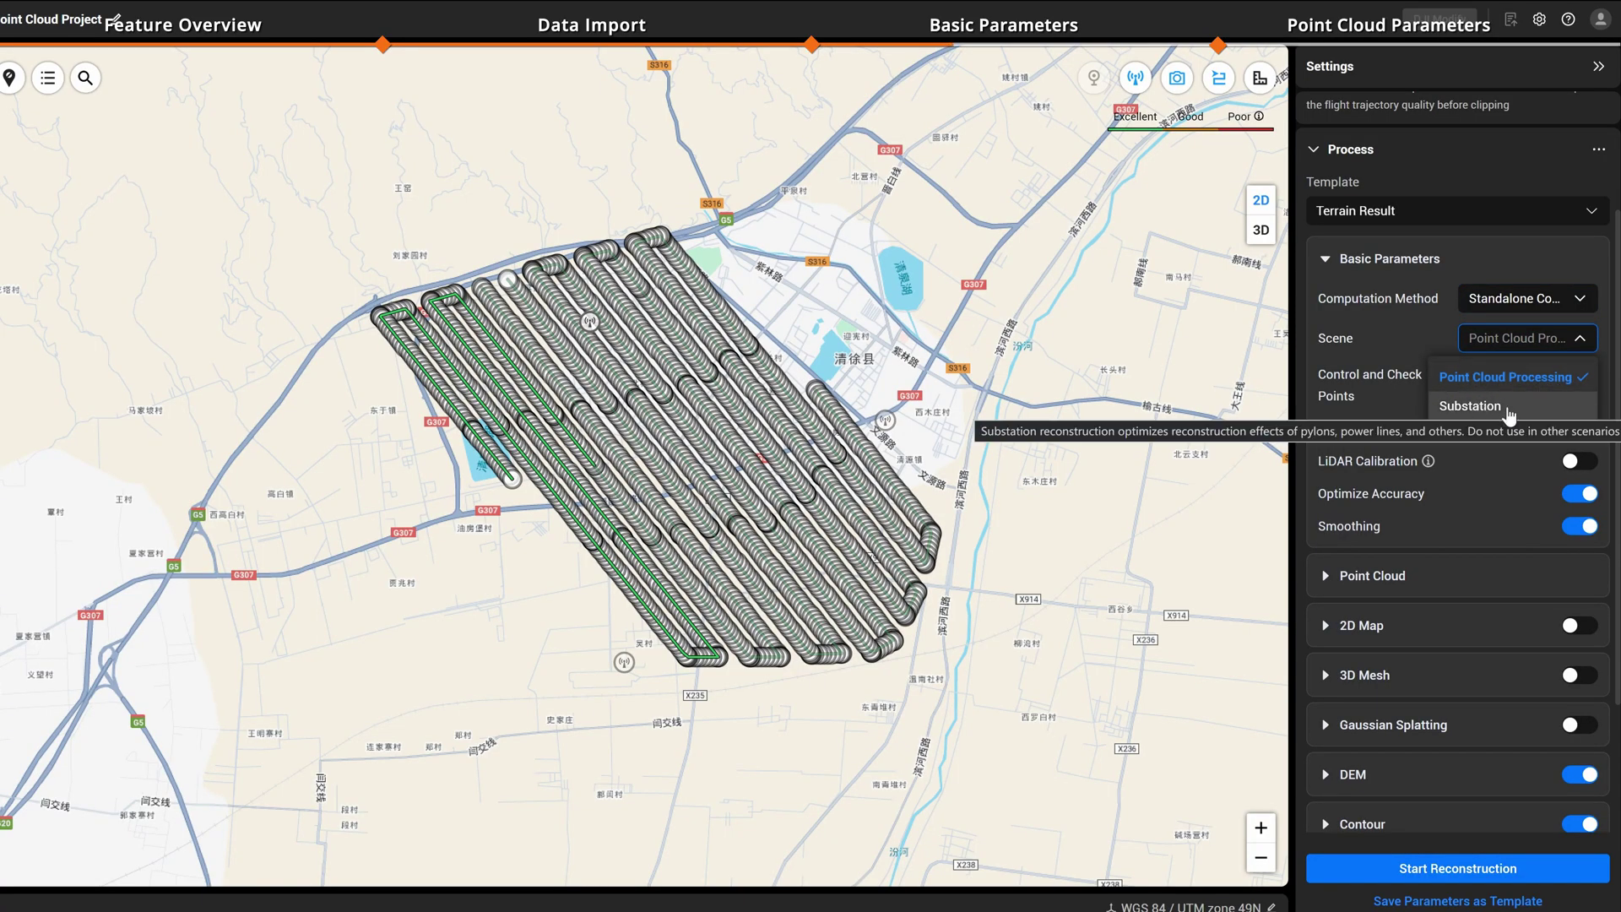
{"action": "left_click", "coordinate": [1569, 382]}
{"action": "left_click", "coordinate": [1322, 113]}
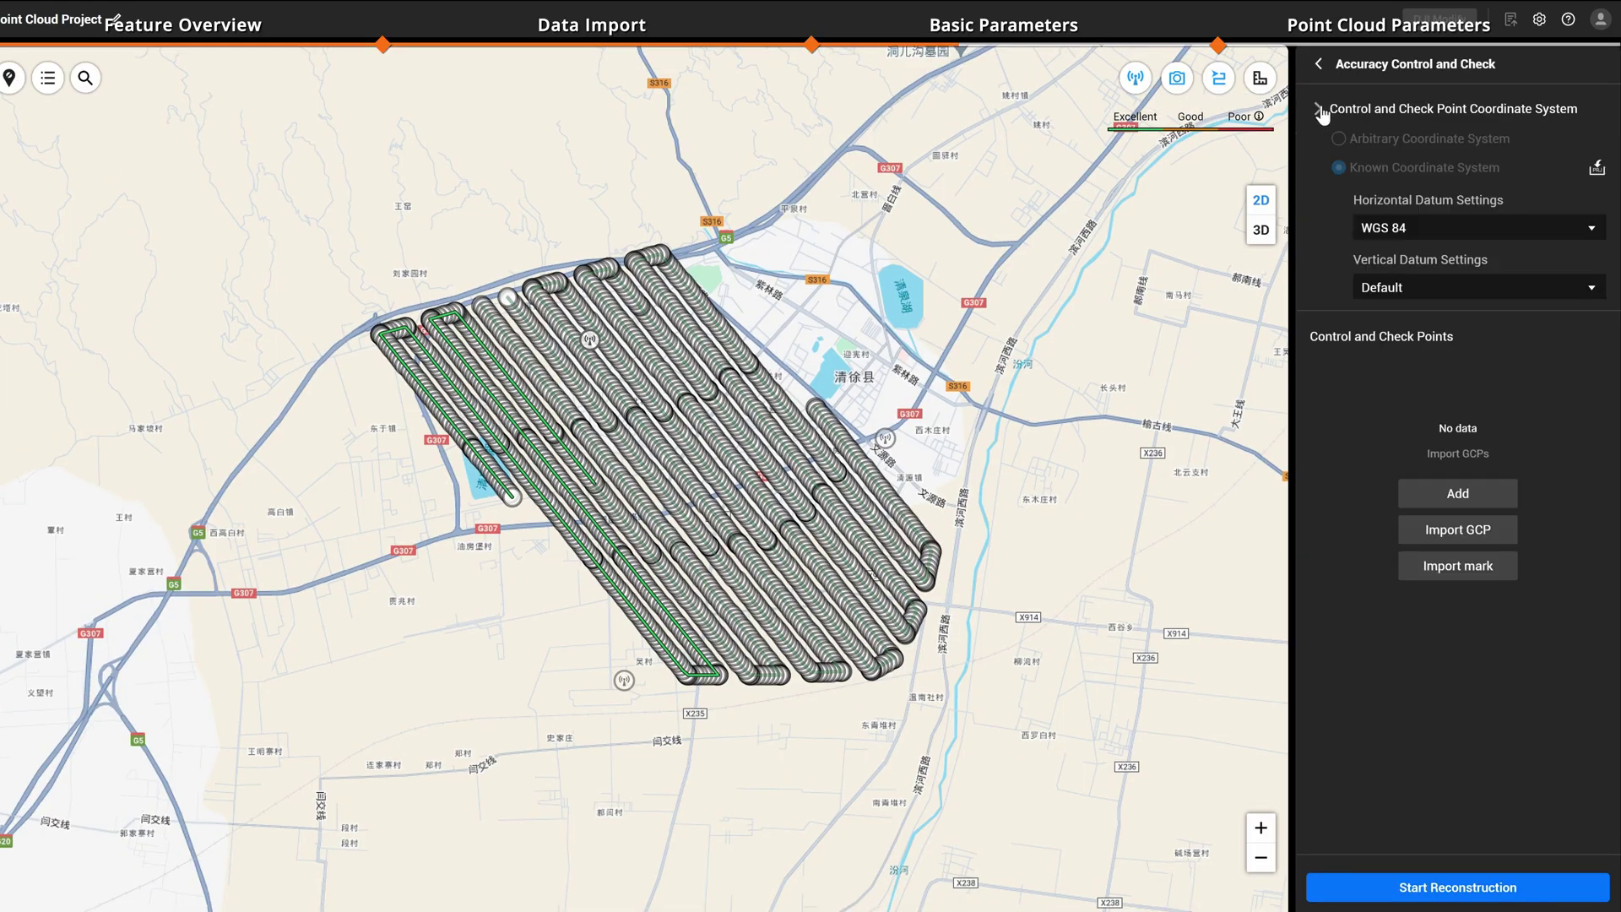
{"action": "left_click", "coordinate": [1577, 234]}
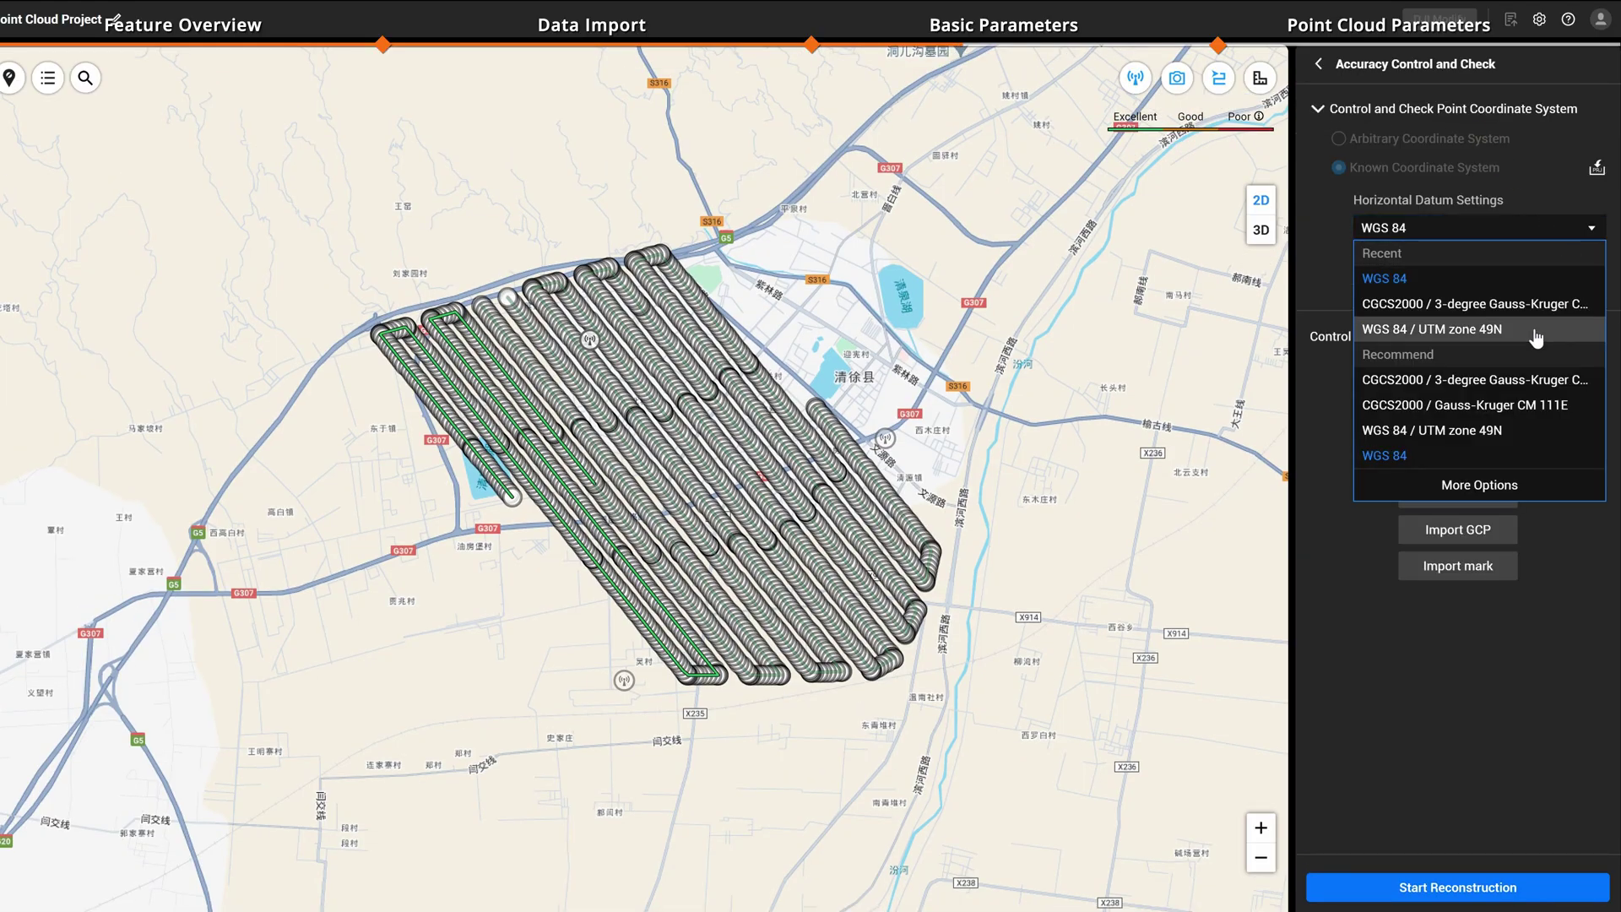
{"action": "left_click", "coordinate": [1524, 282]}
{"action": "left_click", "coordinate": [1565, 291]}
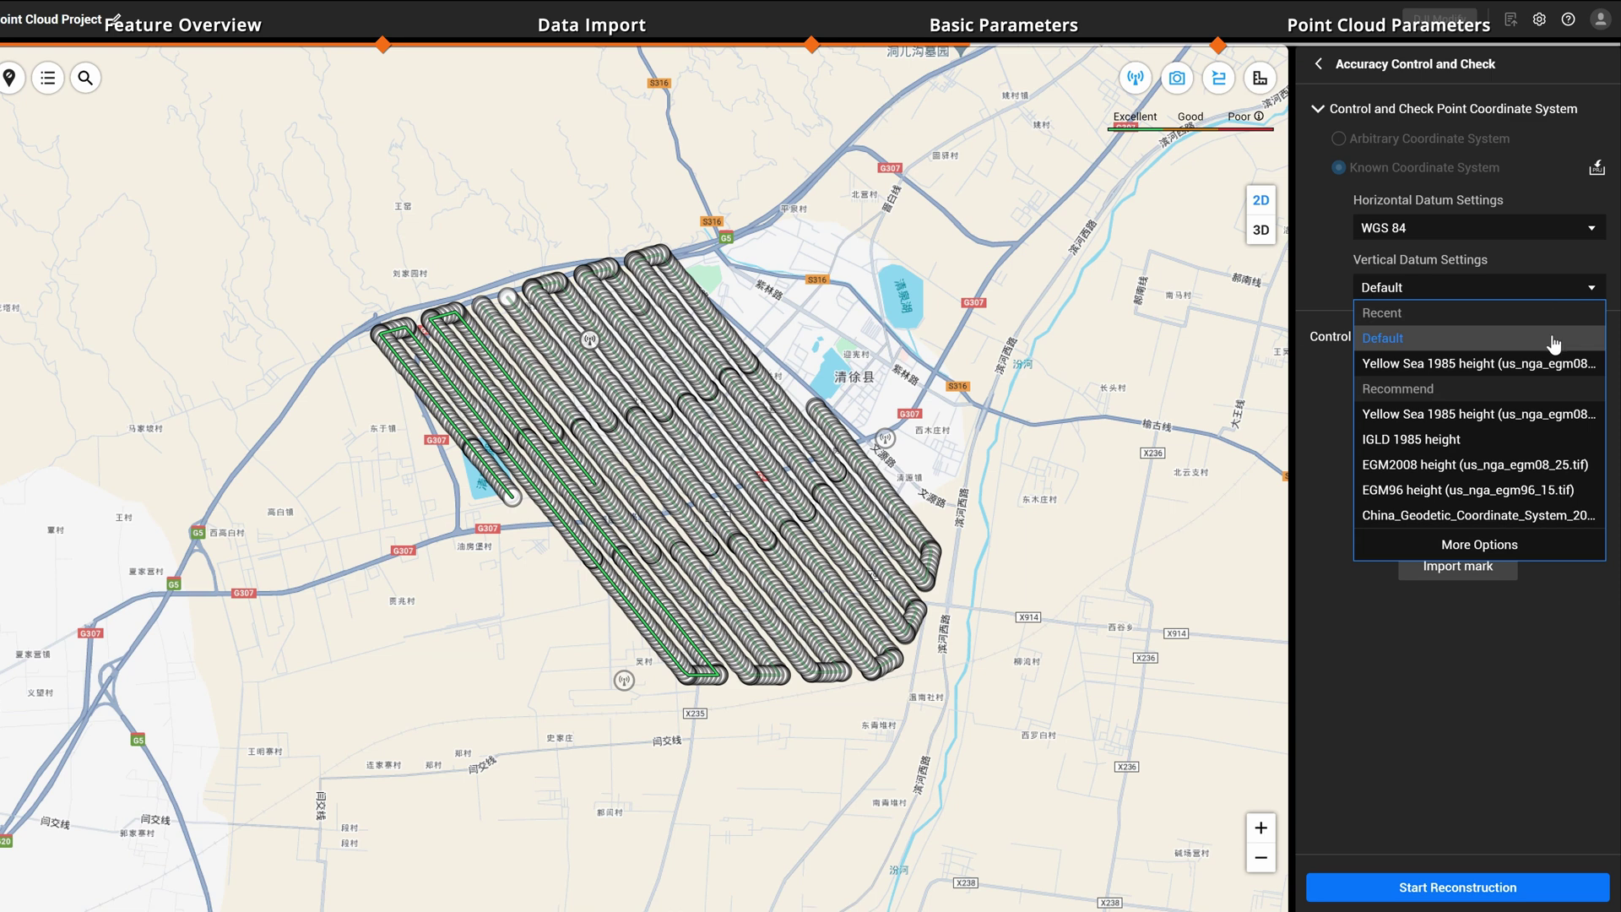
{"action": "left_click", "coordinate": [1554, 334]}
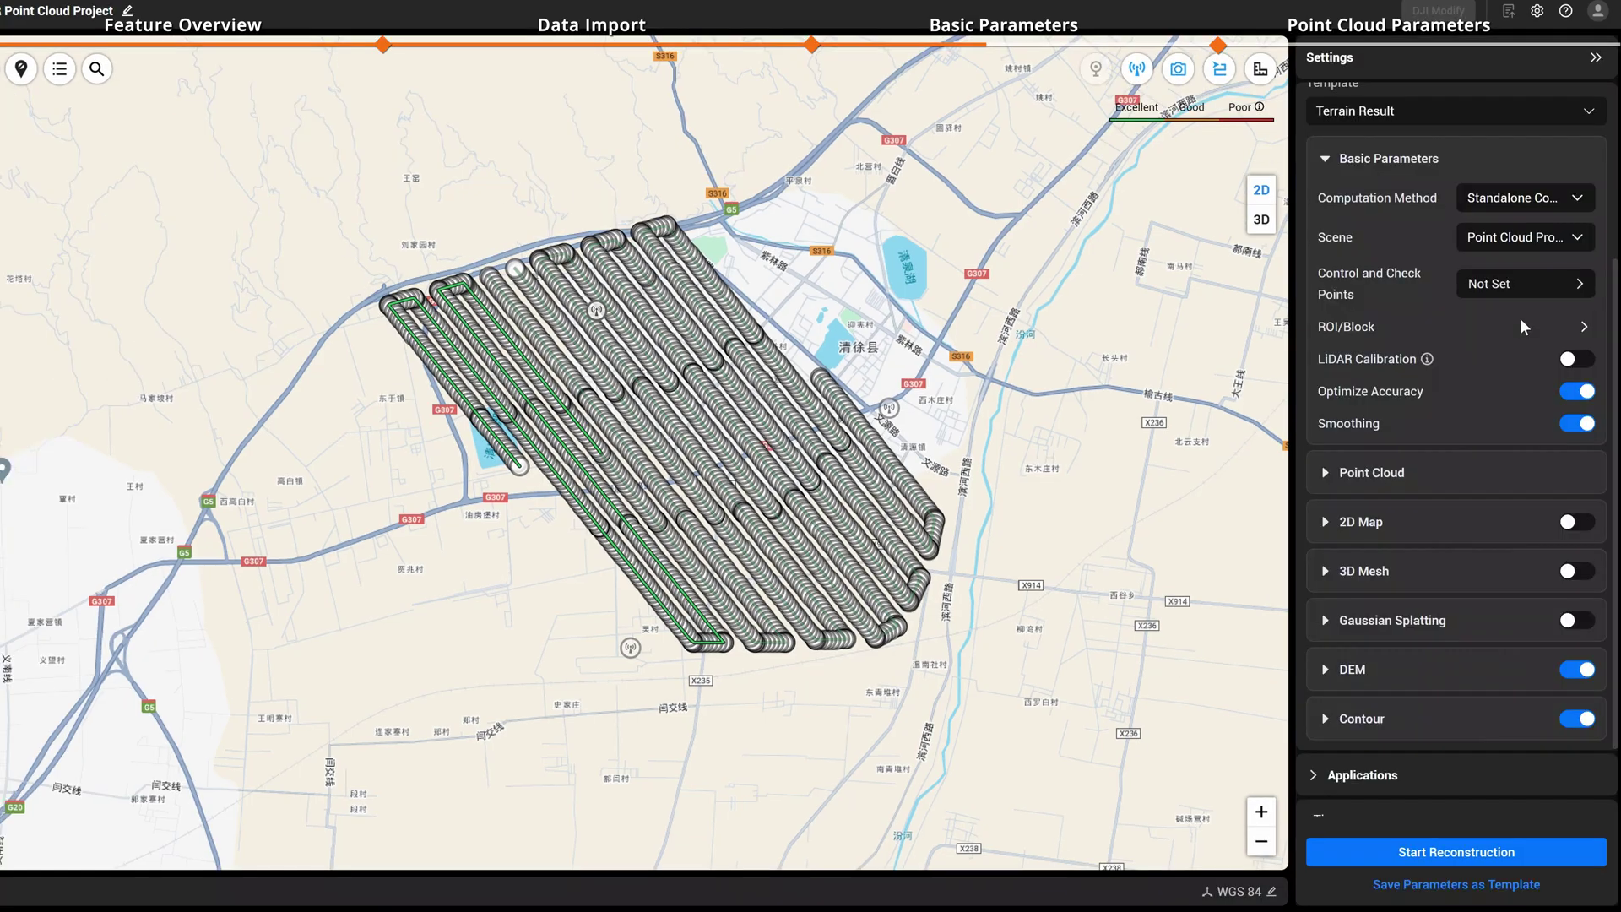
{"action": "left_click", "coordinate": [1581, 336]}
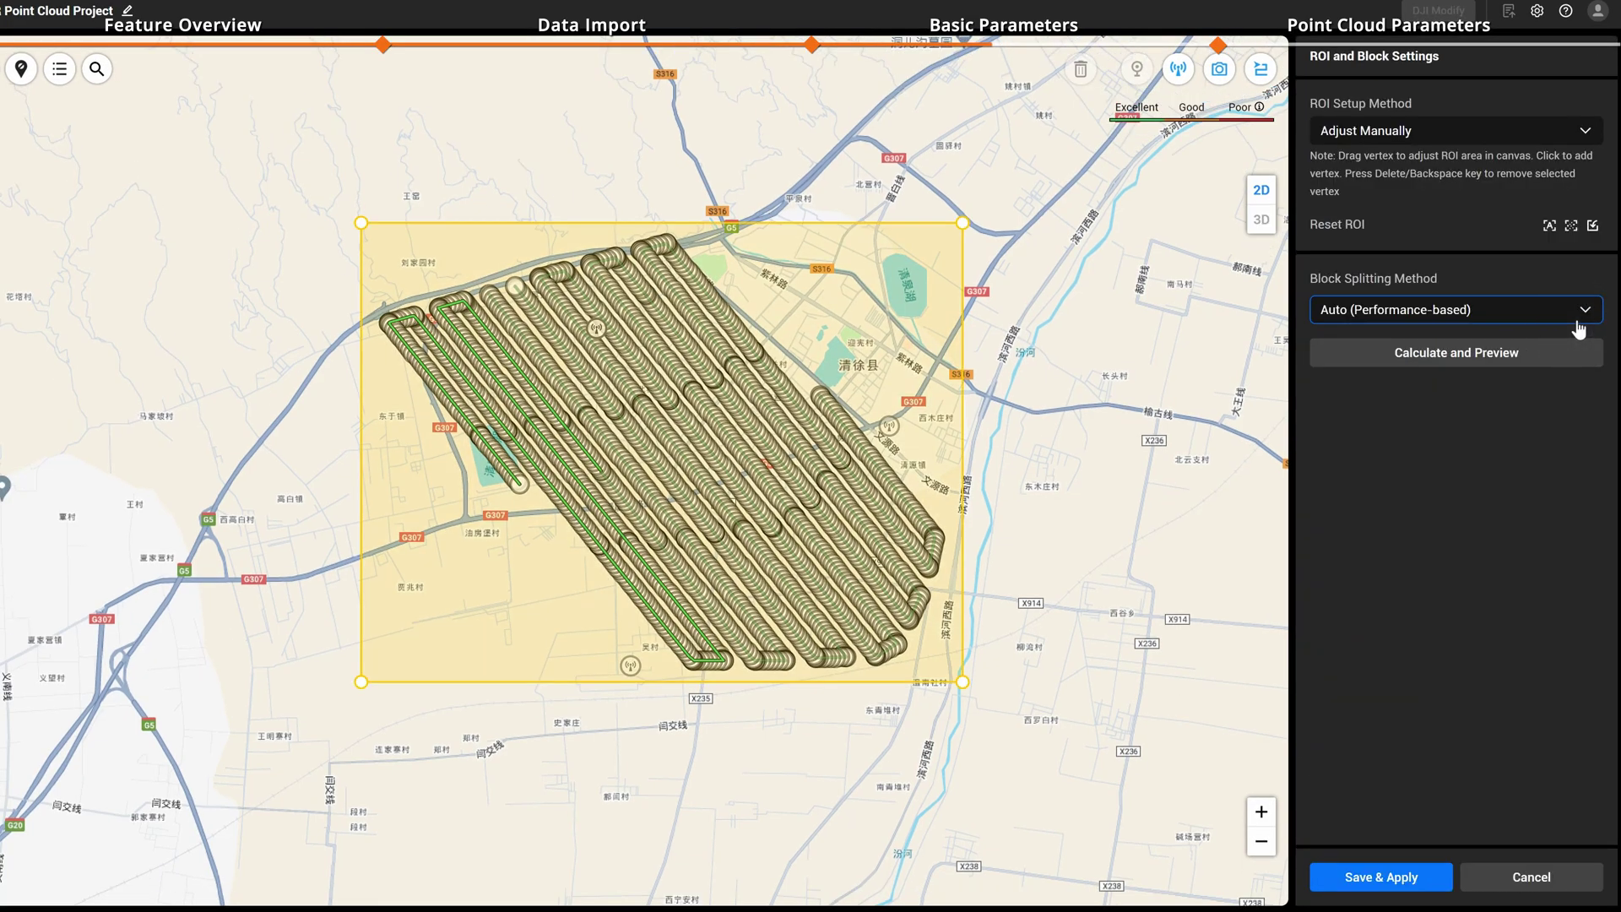
Reshape the ROI by dragging its four corners, then reset it to the default area
{"action": "left_click_drag", "start_coordinate": [331, 286], "coordinate": [301, 363]}
{"action": "left_click_drag", "start_coordinate": [933, 286], "coordinate": [719, 228]}
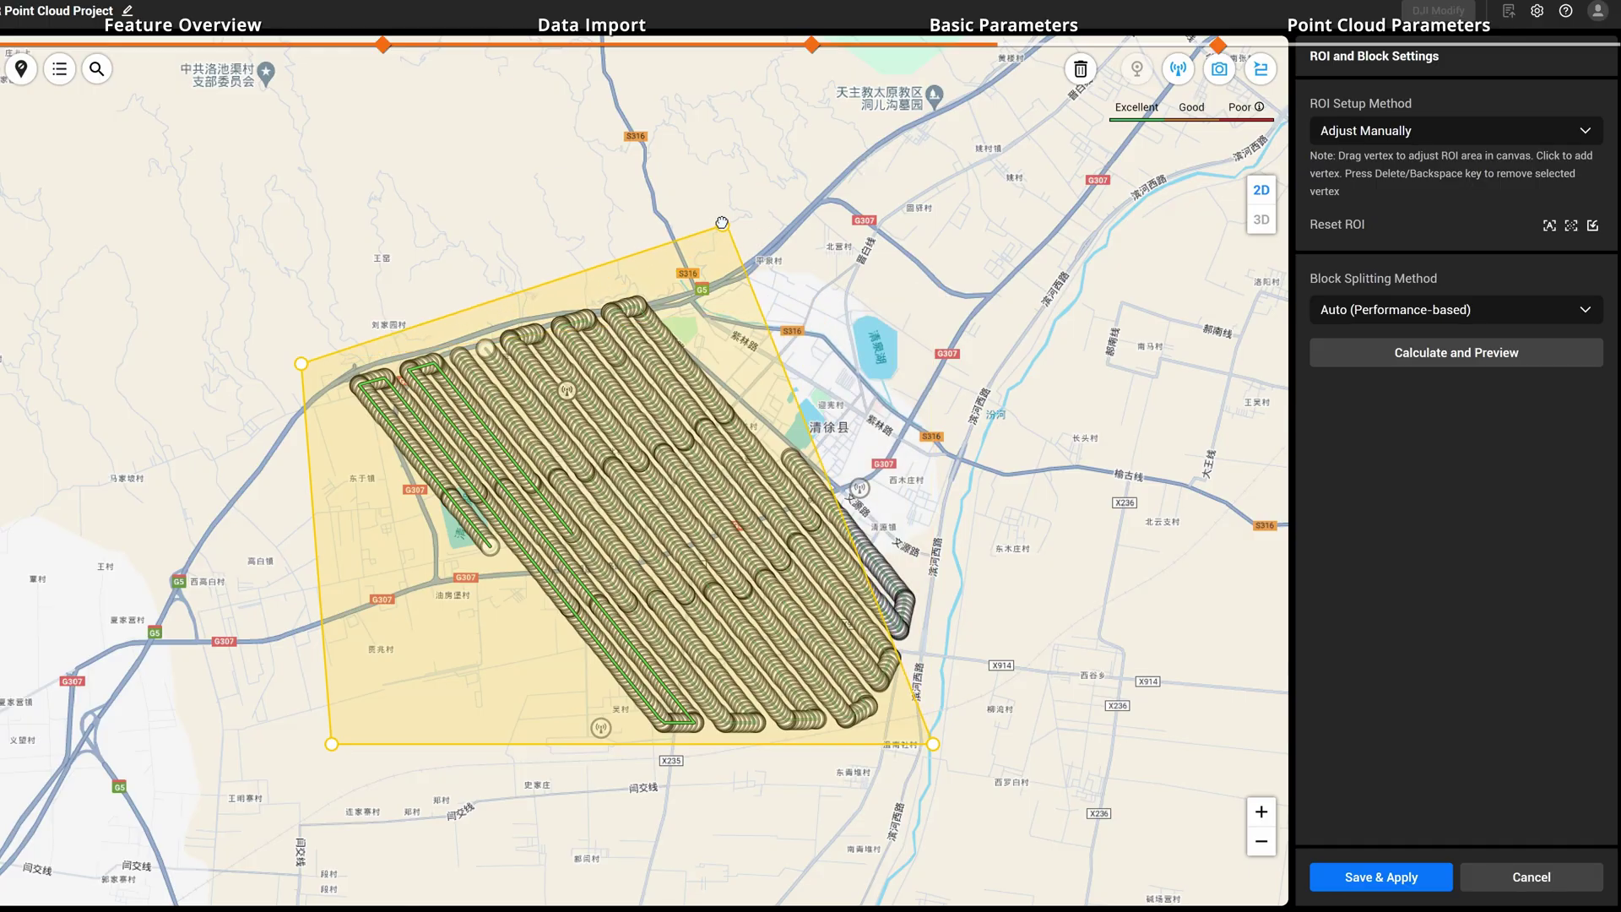
{"action": "left_click_drag", "start_coordinate": [933, 744], "coordinate": [1052, 683]}
{"action": "left_click_drag", "start_coordinate": [331, 745], "coordinate": [697, 851]}
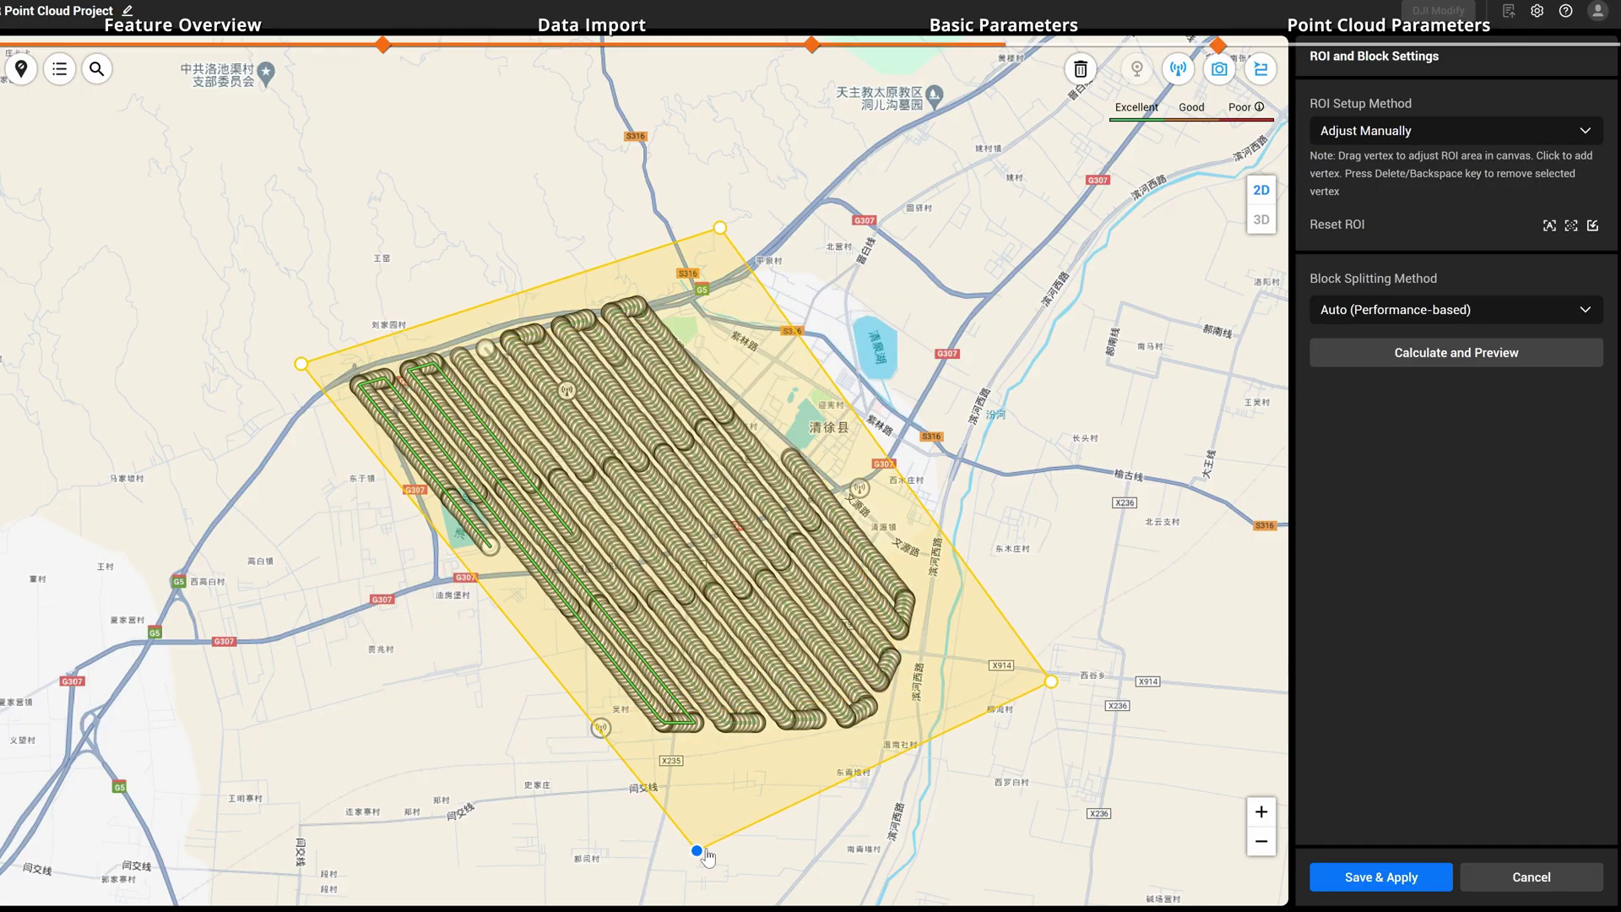
{"action": "left_click", "coordinate": [1548, 228]}
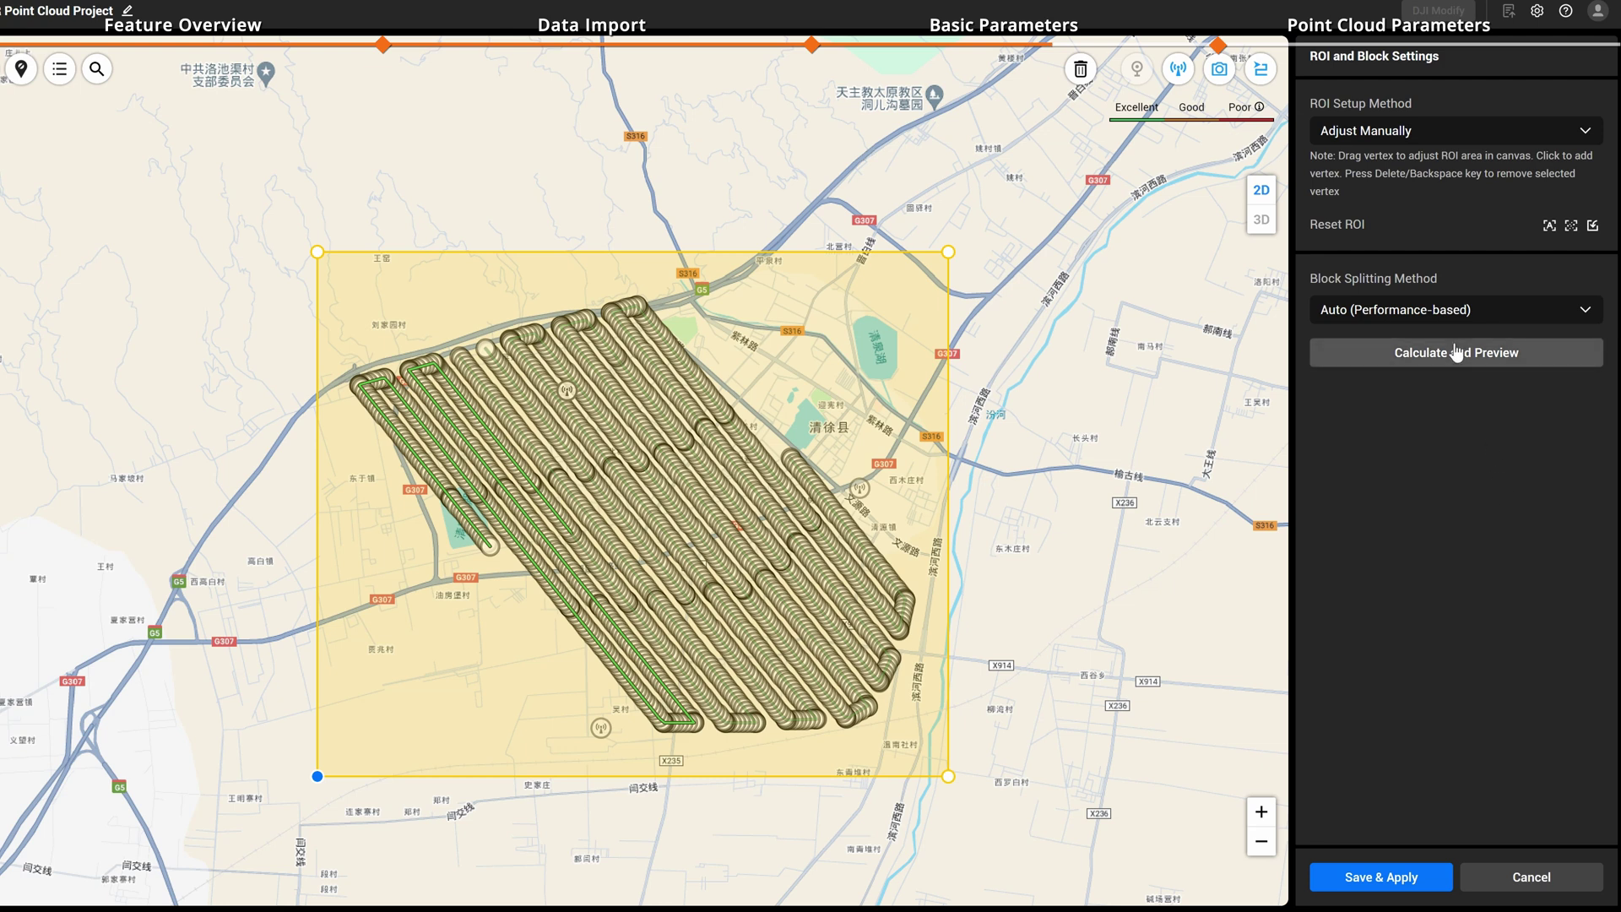
Keep Auto (Performance-based) block splitting and preview the resulting block grid
{"action": "left_click", "coordinate": [1579, 319]}
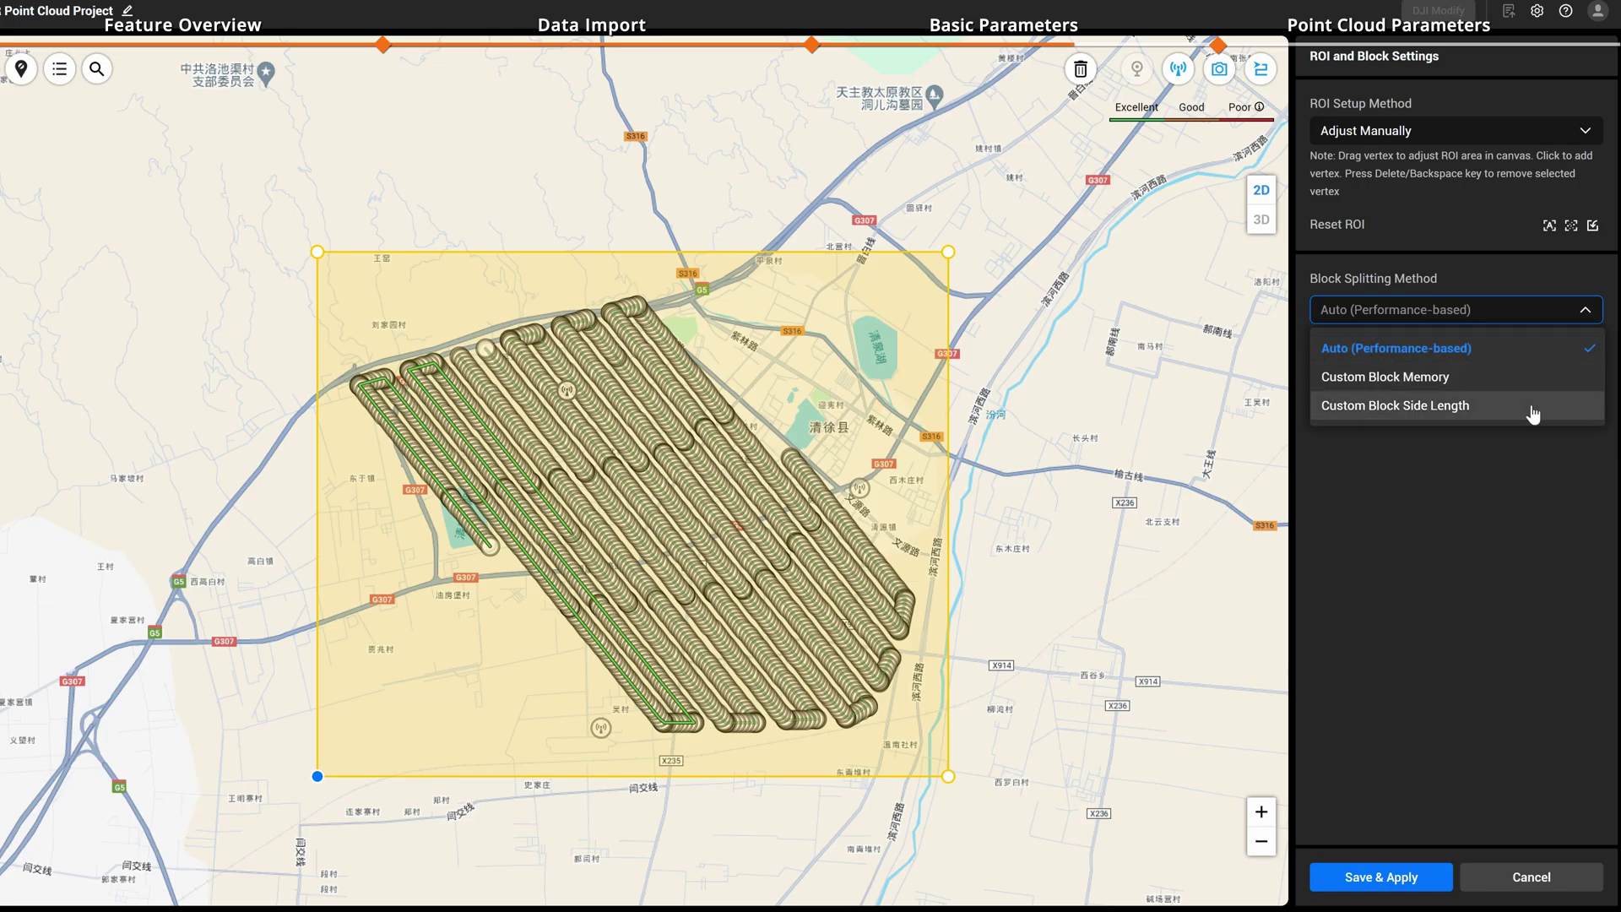
{"action": "left_click", "coordinate": [1533, 355]}
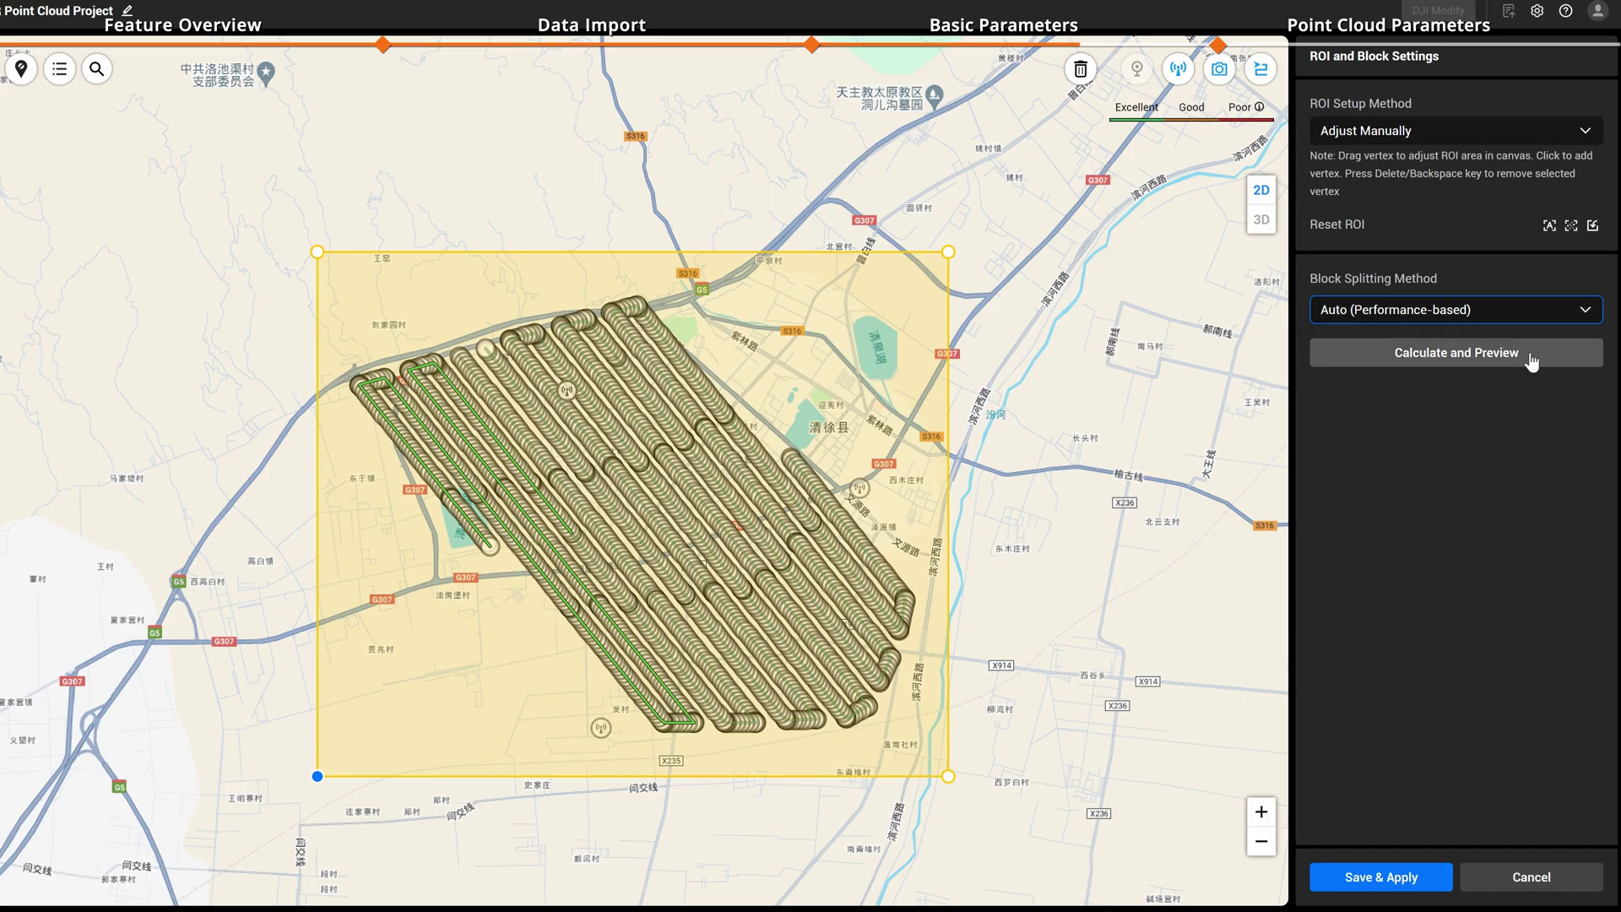
{"action": "left_click", "coordinate": [1544, 358]}
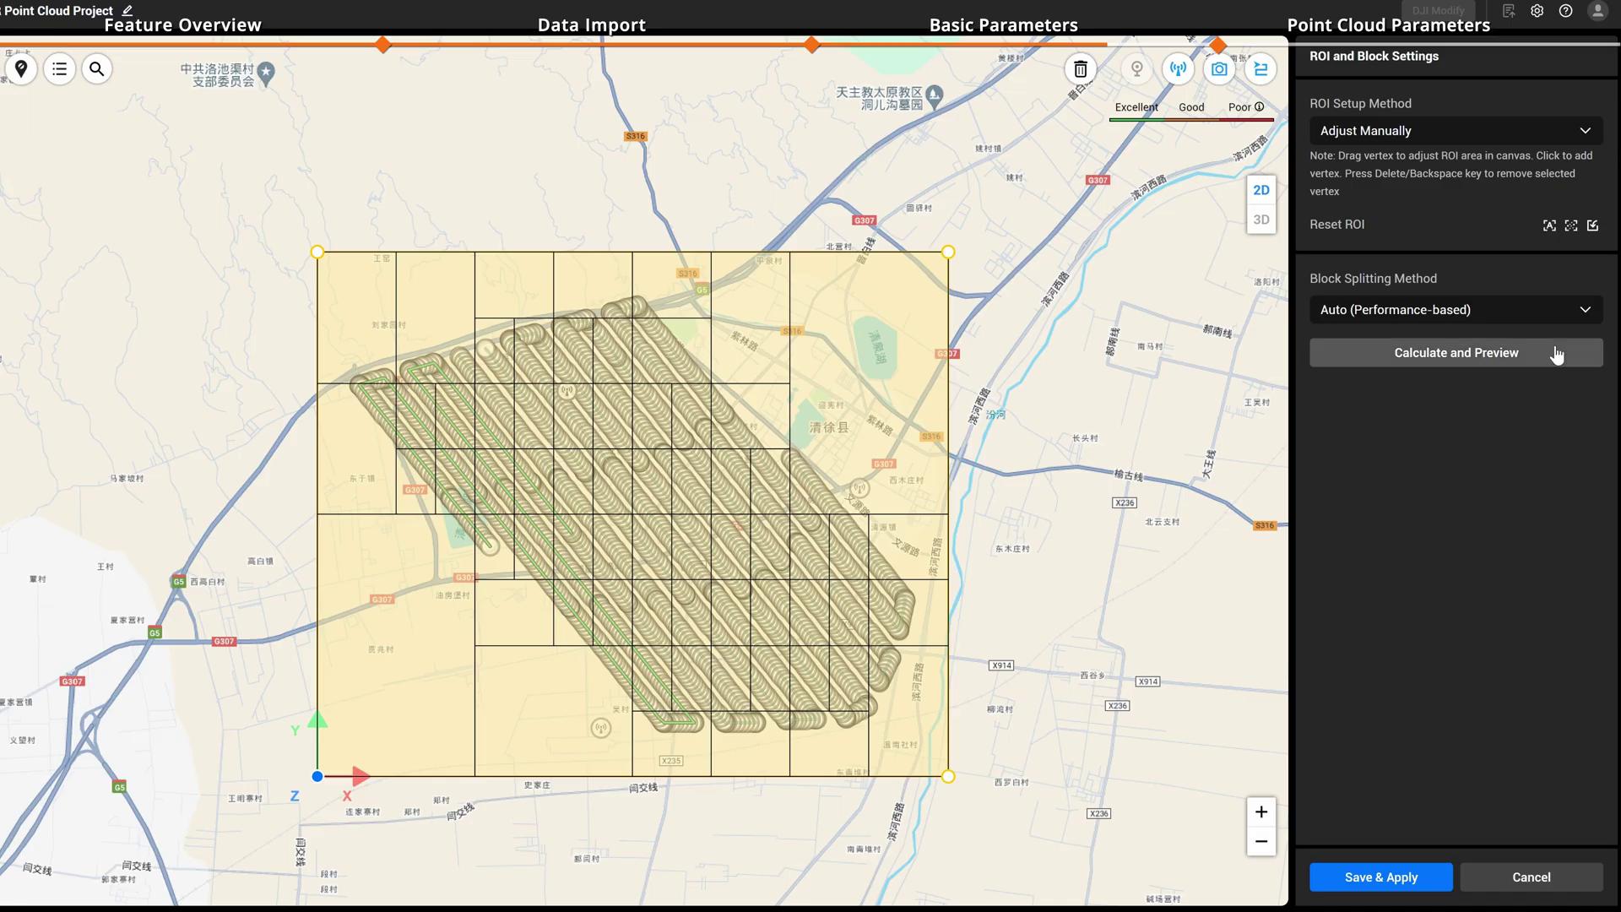
Switch to Custom Block Side Length of 300 m, check the block origin, and preview
{"action": "left_click", "coordinate": [1572, 314]}
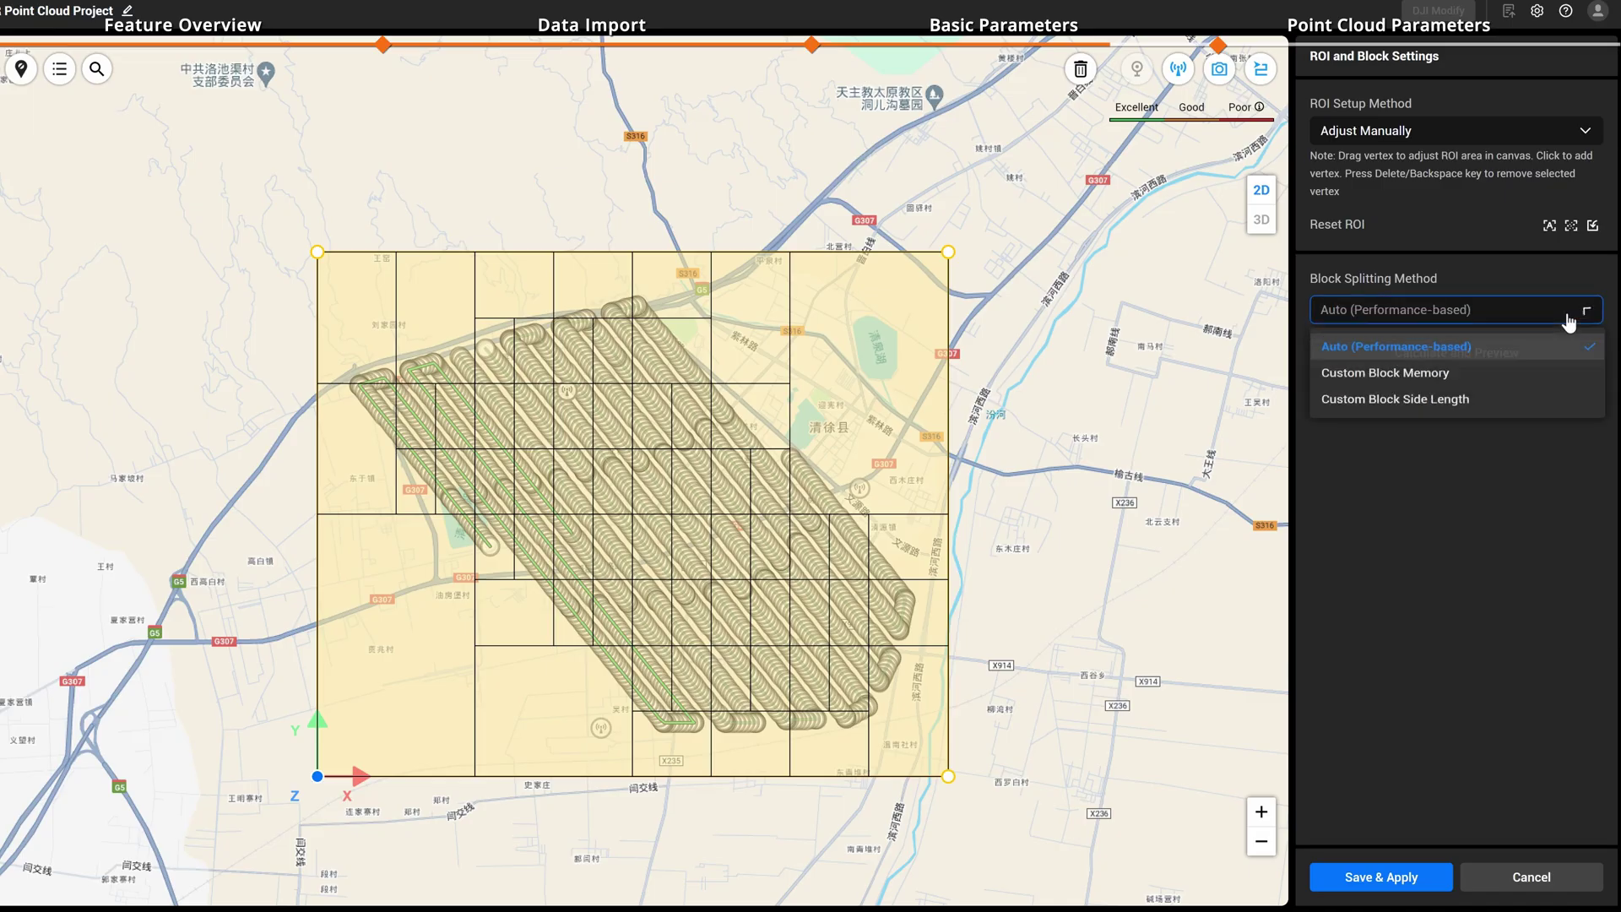
{"action": "left_click", "coordinate": [1558, 411]}
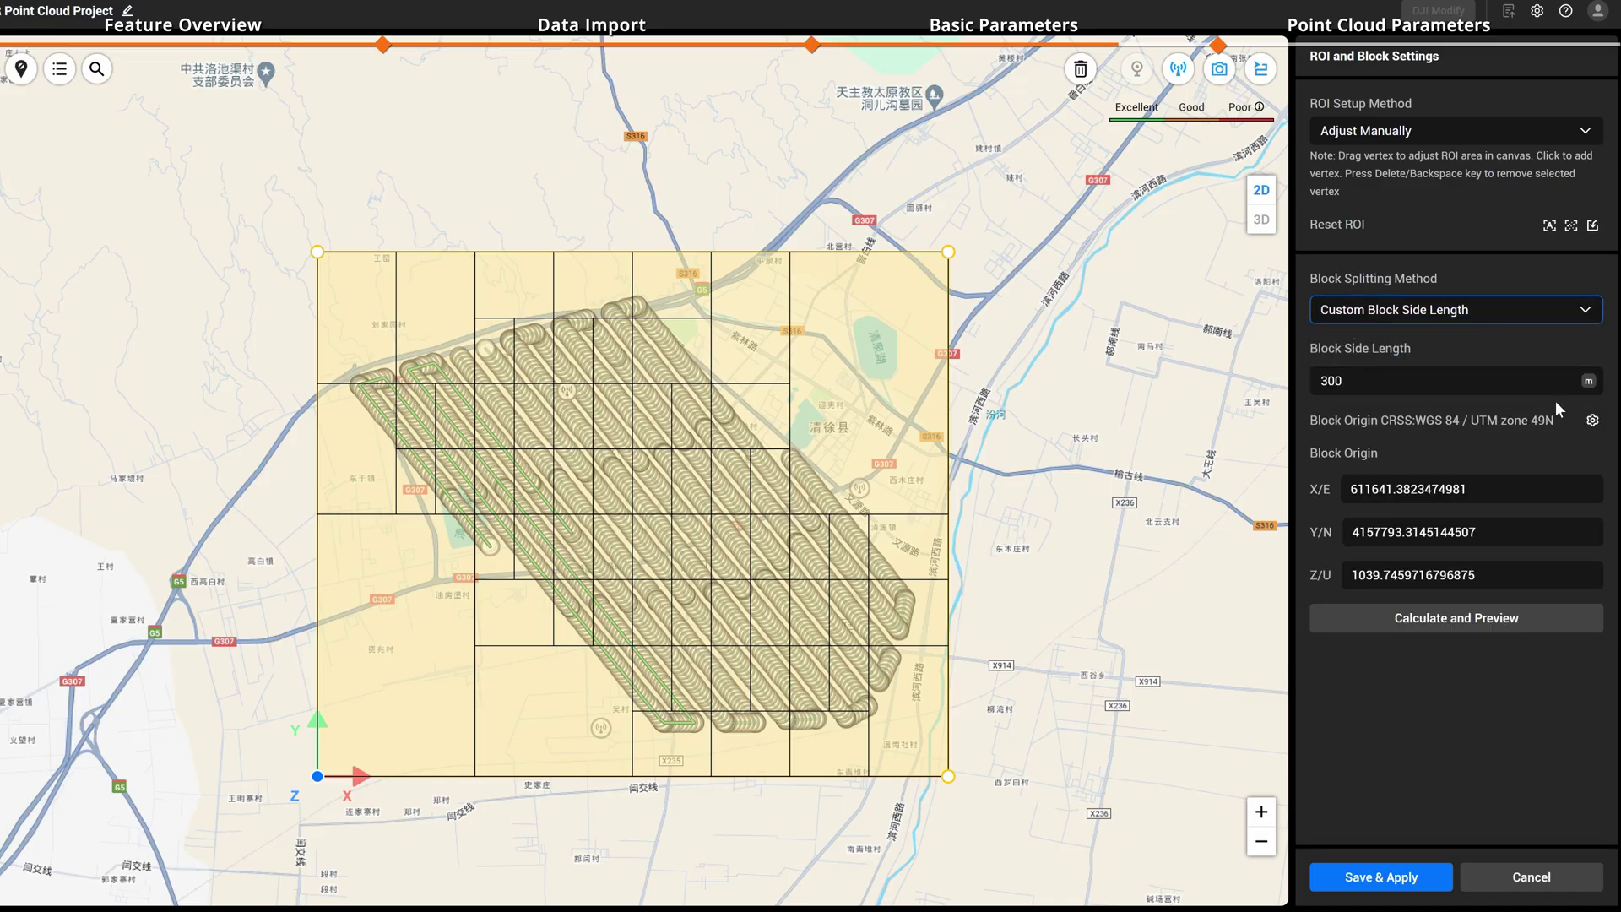
{"action": "left_click", "coordinate": [1534, 487]}
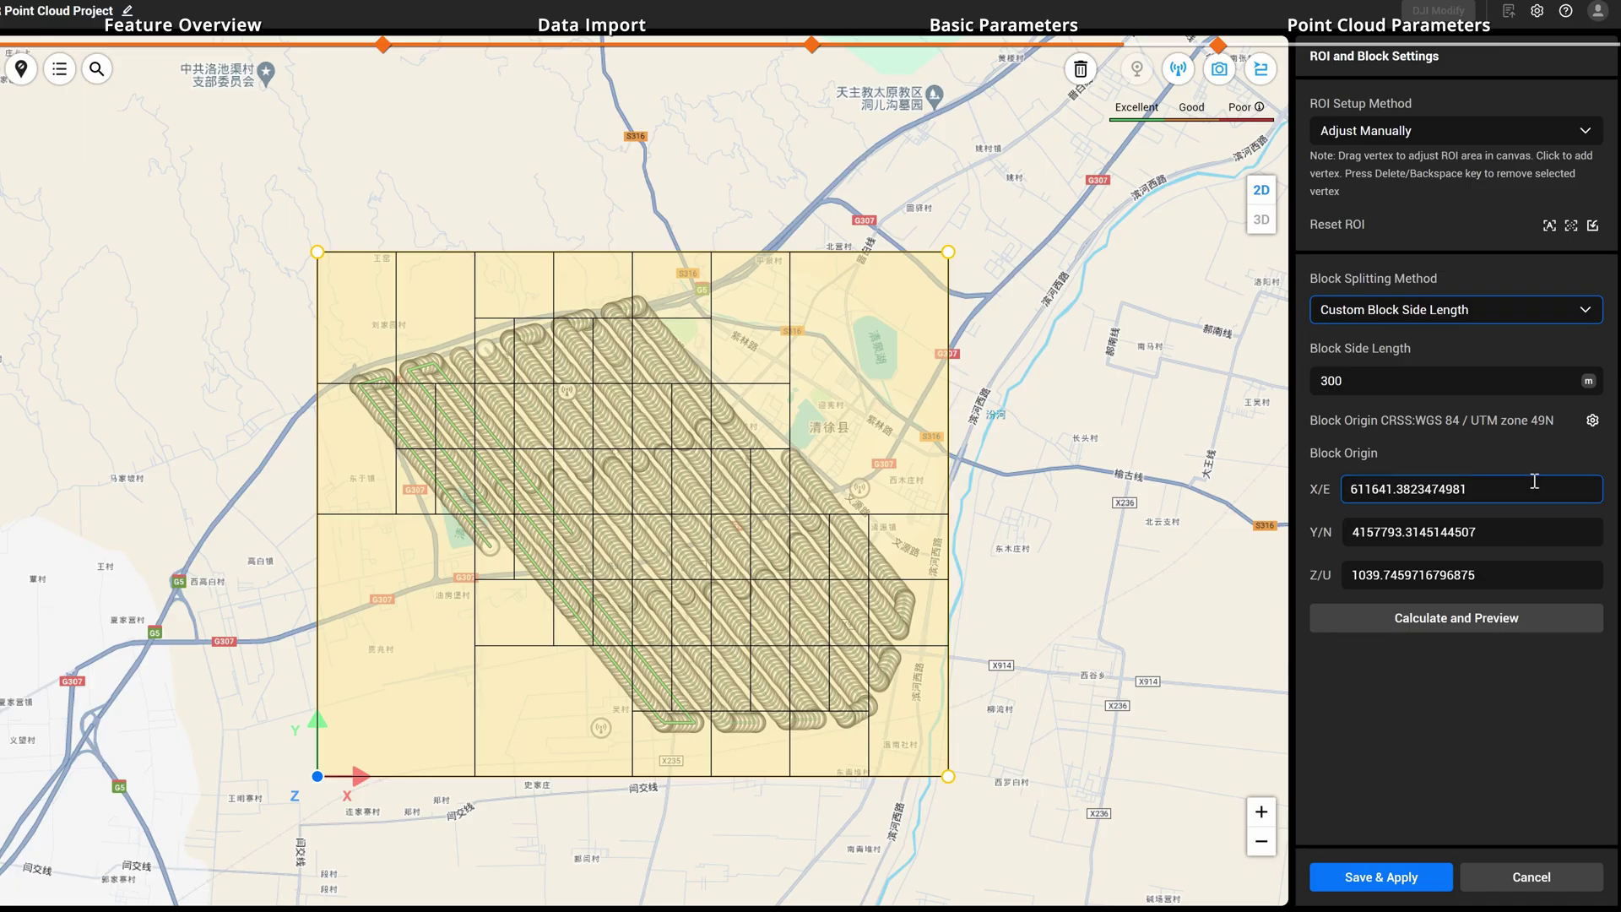
{"action": "left_click", "coordinate": [1528, 528]}
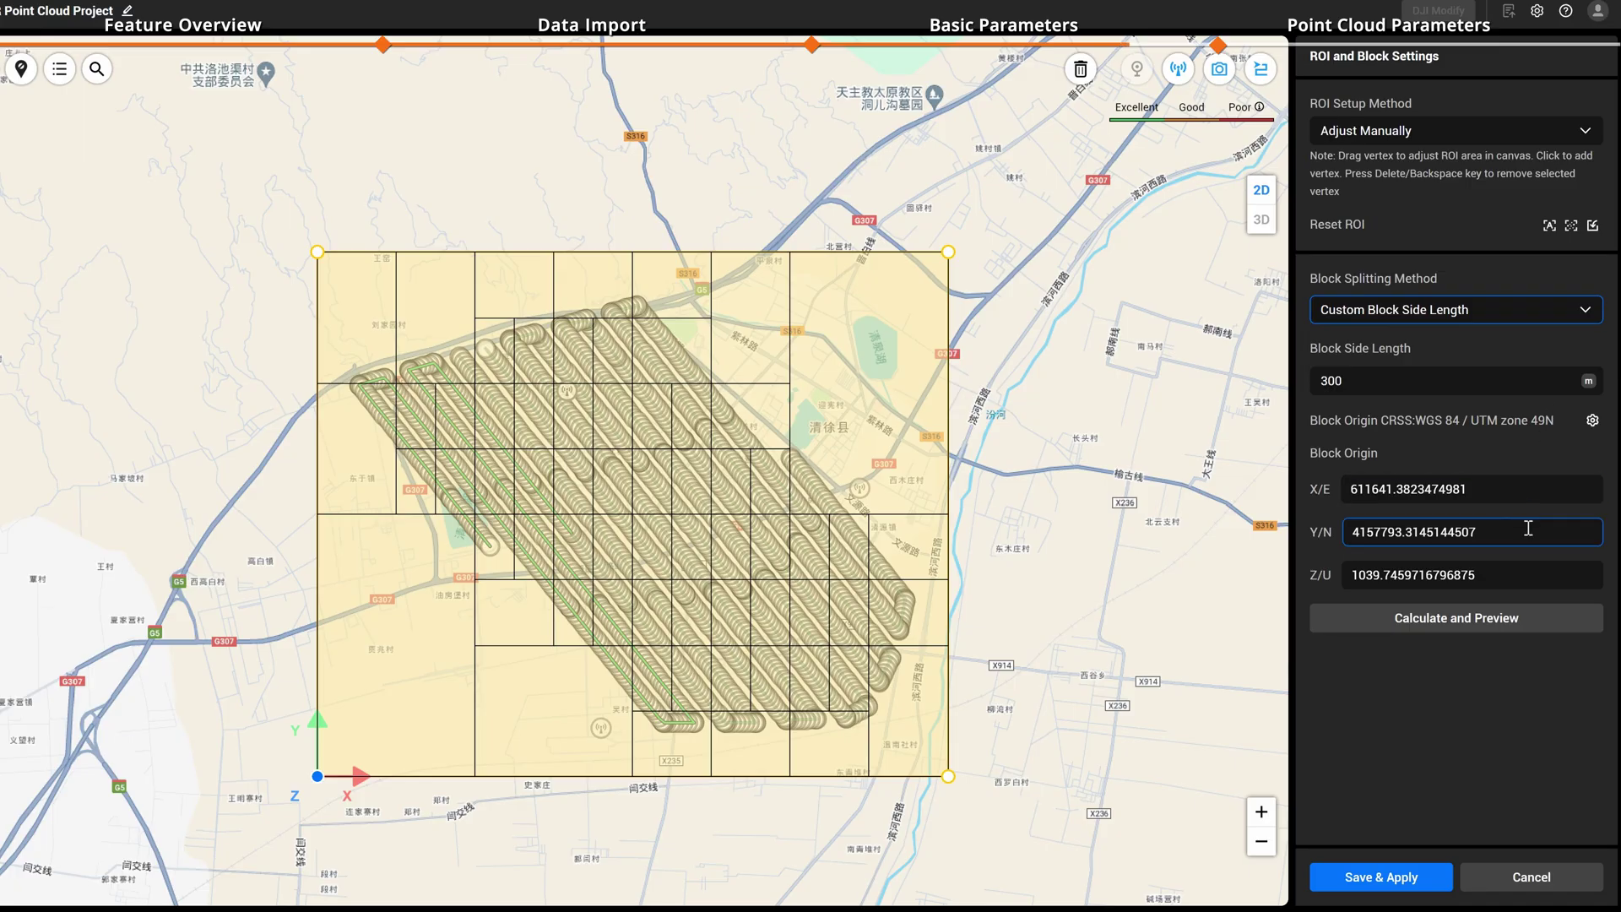
{"action": "left_click", "coordinate": [1526, 571]}
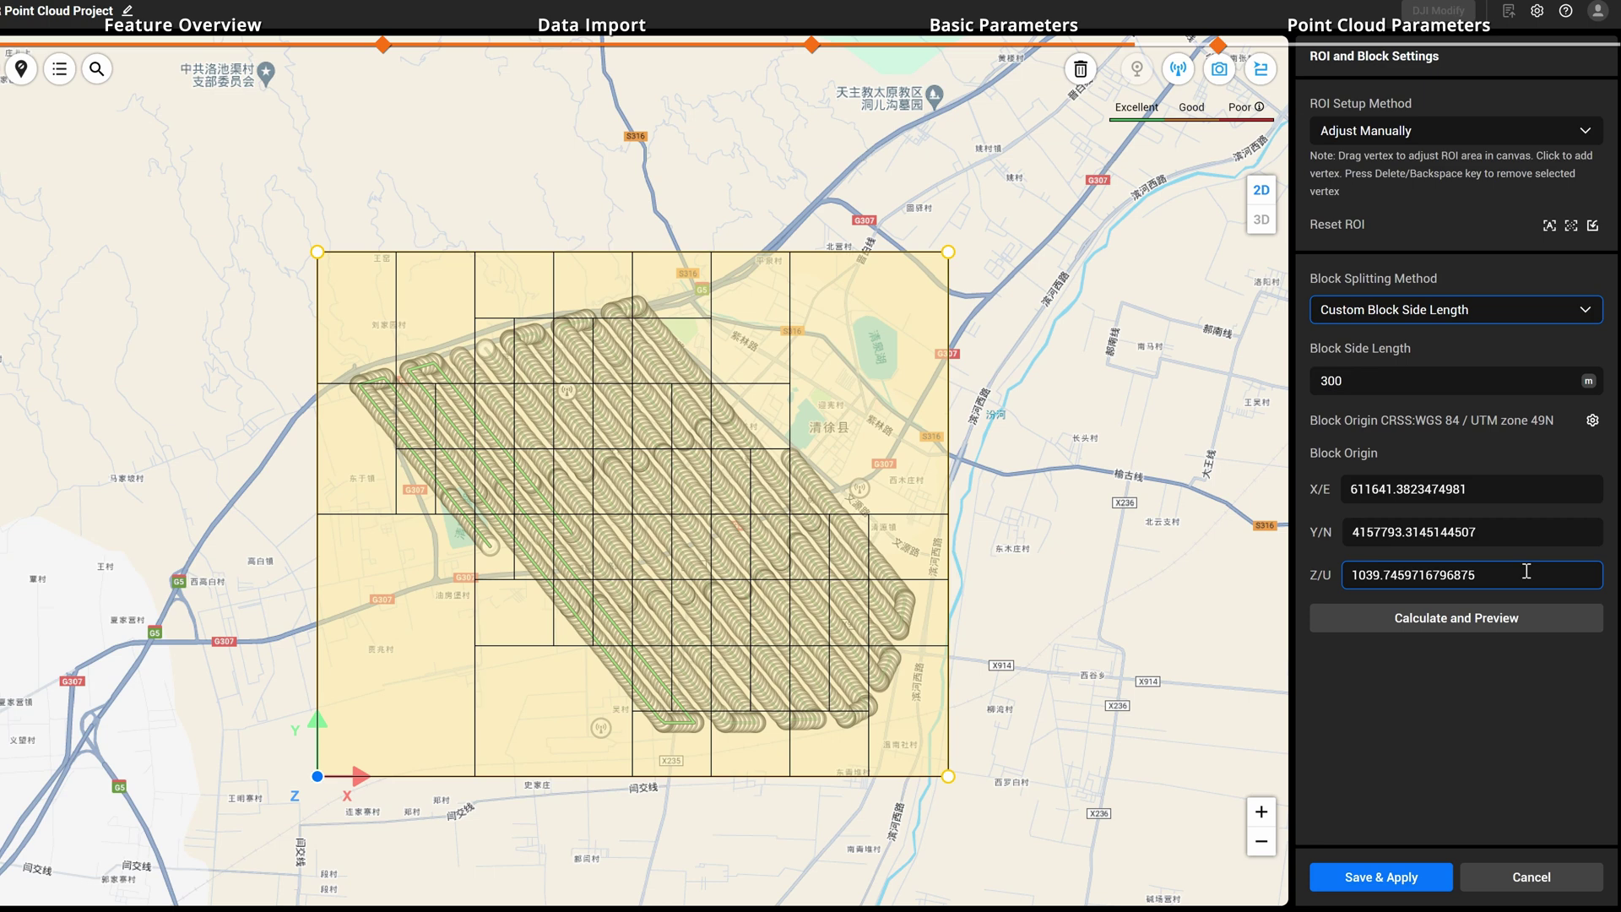
{"action": "left_click", "coordinate": [1518, 619]}
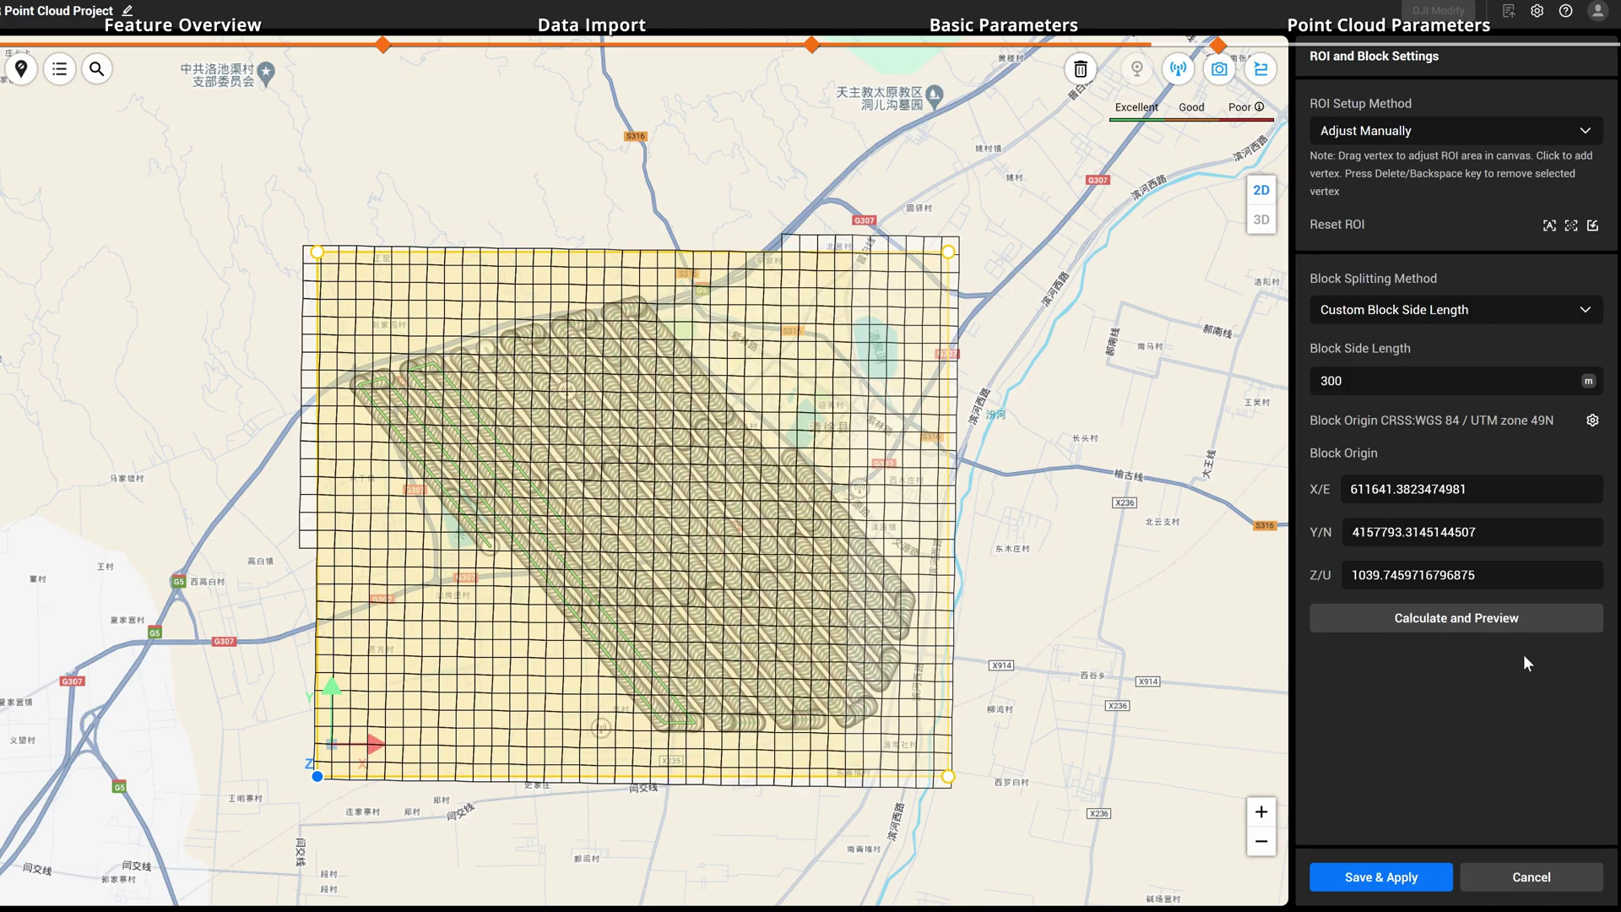
Use Select Block ROI, deselect several blocks at the path's southern end, and Save & Apply
{"action": "left_click", "coordinate": [1558, 134]}
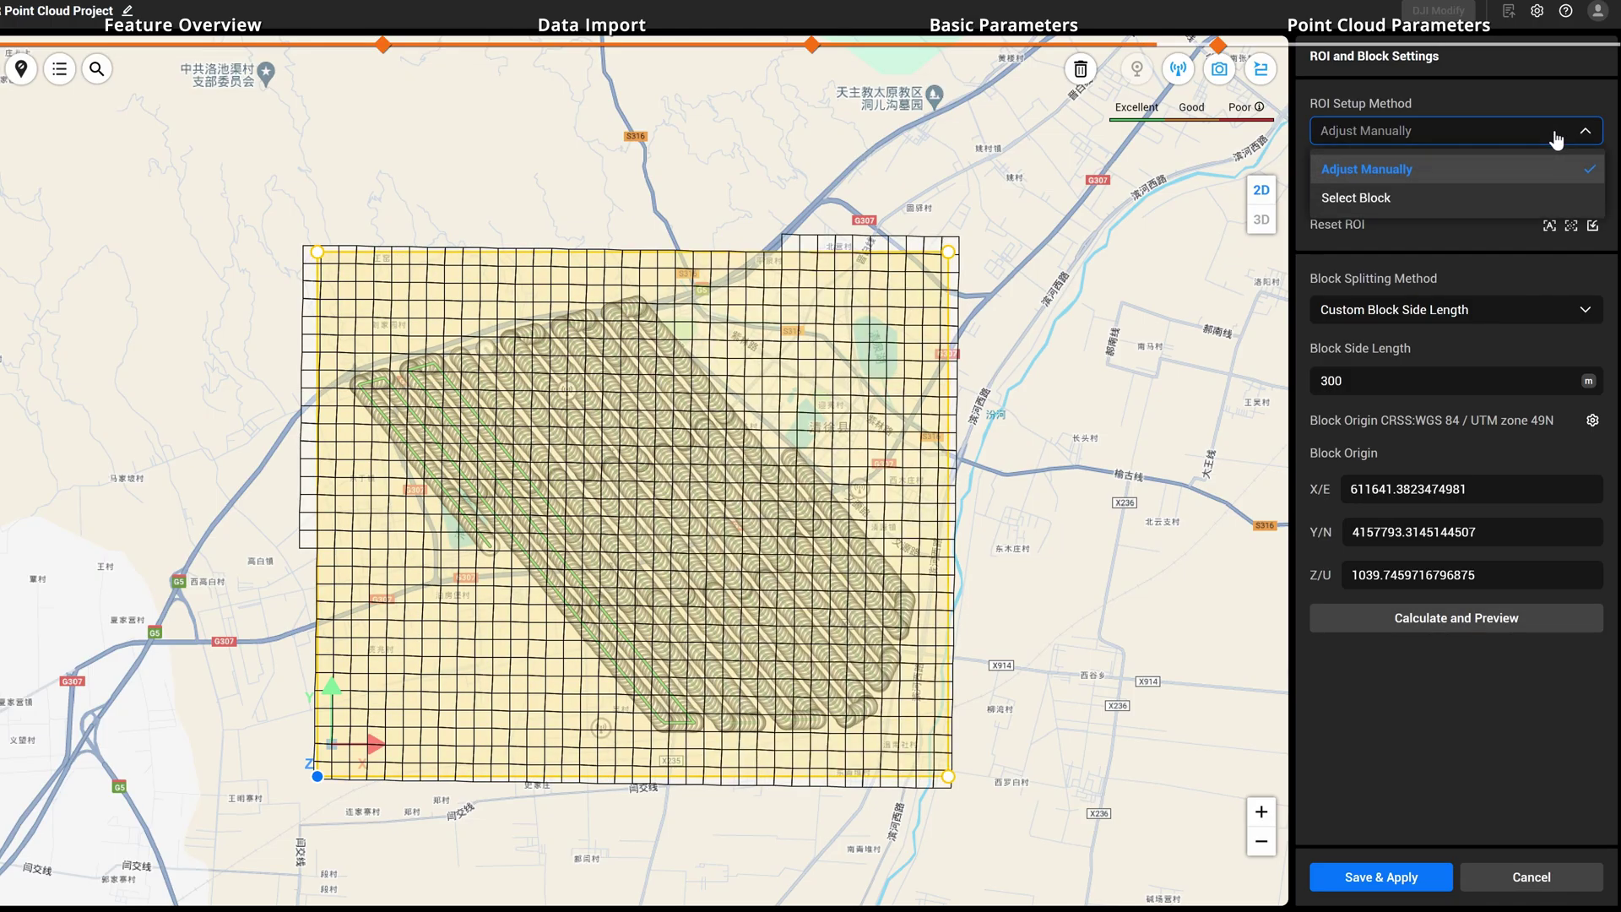
{"action": "left_click", "coordinate": [1518, 196]}
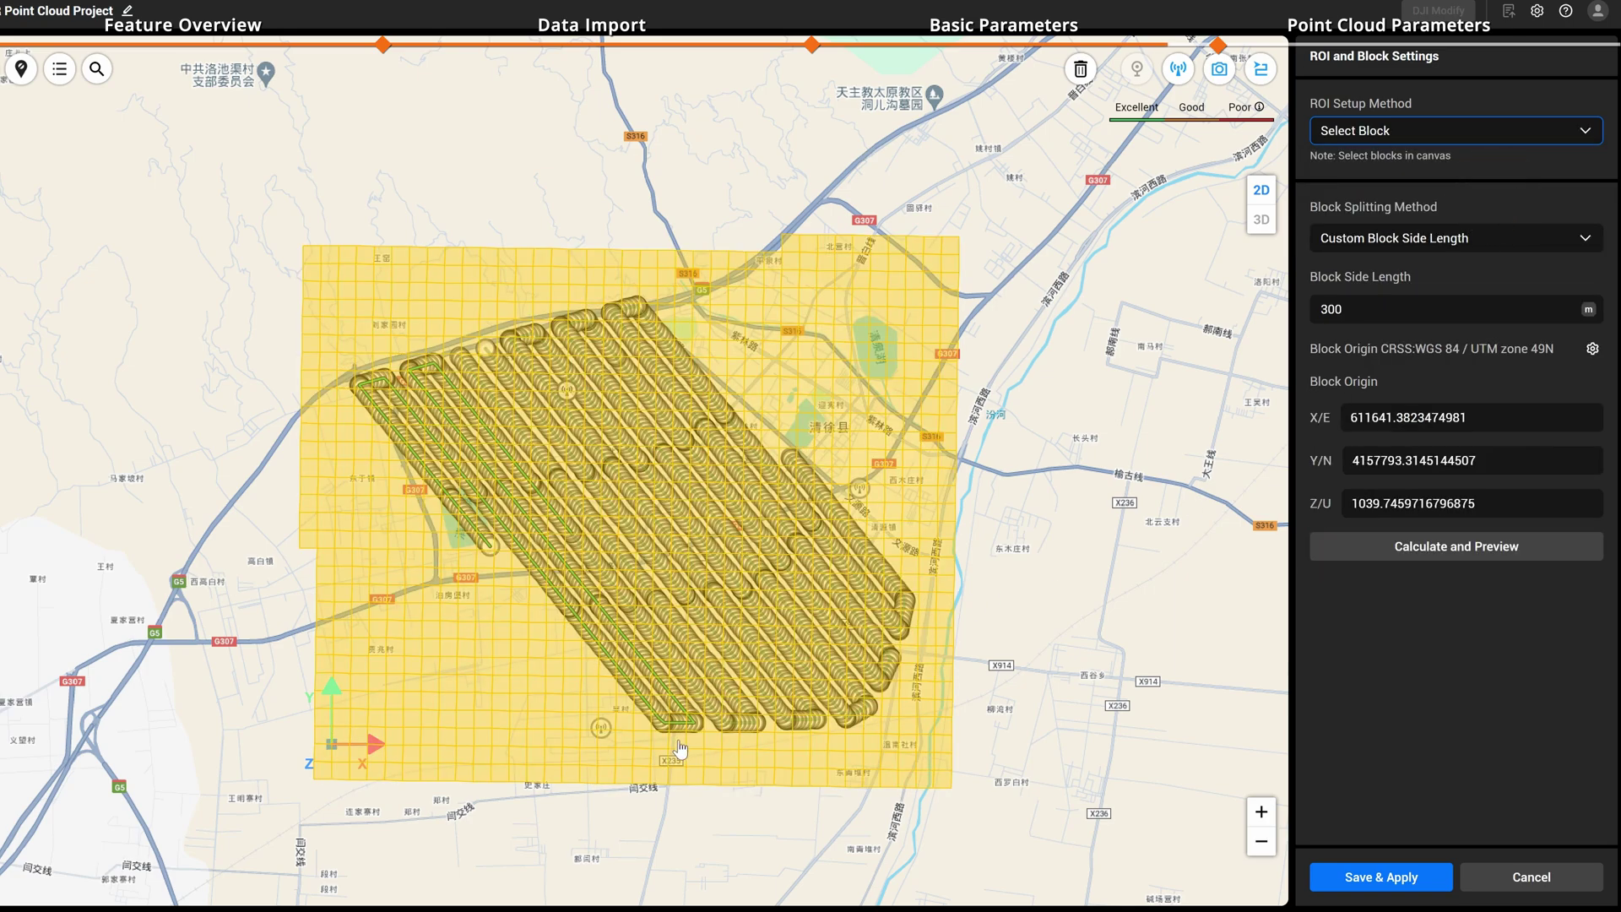
{"action": "left_click", "coordinate": [660, 724]}
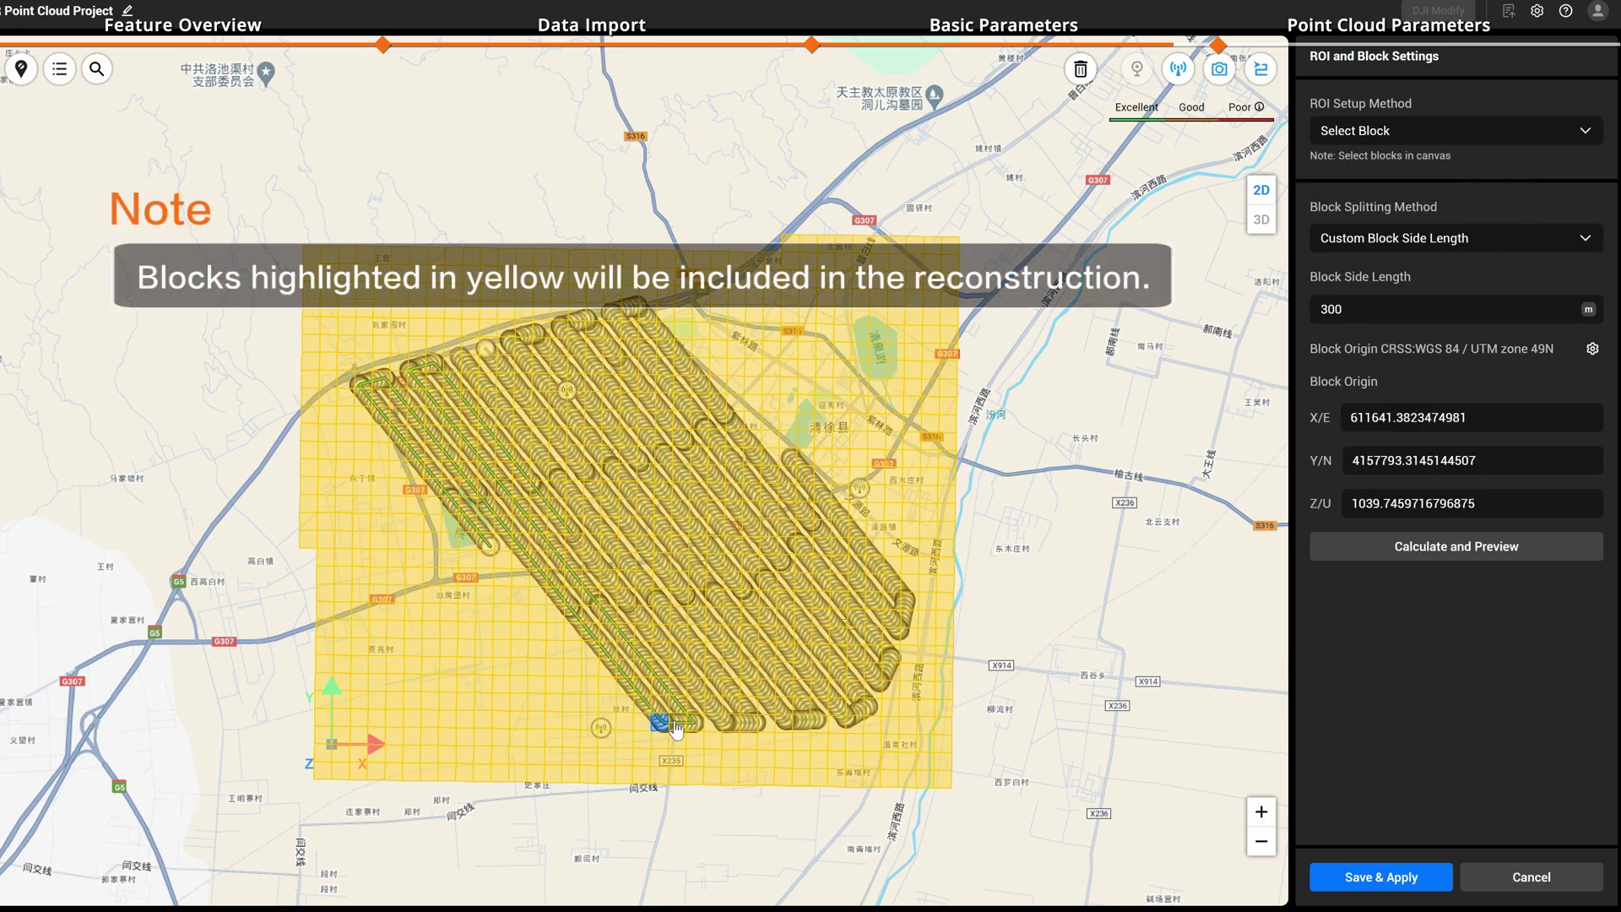
{"action": "left_click", "coordinate": [678, 726]}
{"action": "left_click", "coordinate": [686, 707]}
{"action": "left_click", "coordinate": [659, 710]}
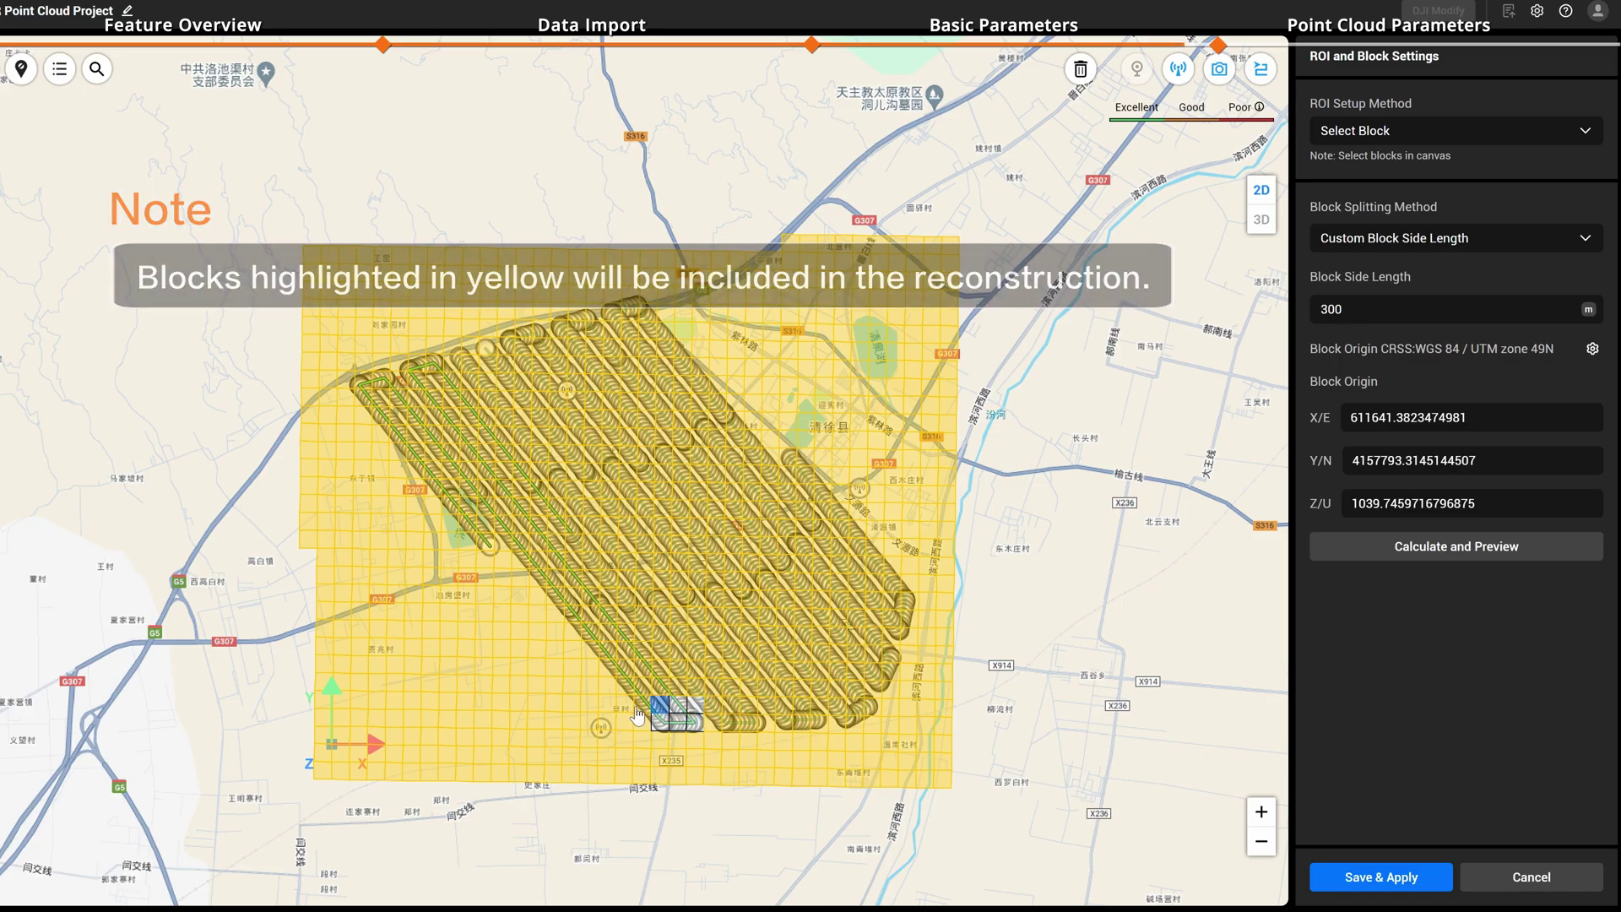
{"action": "left_click", "coordinate": [632, 686]}
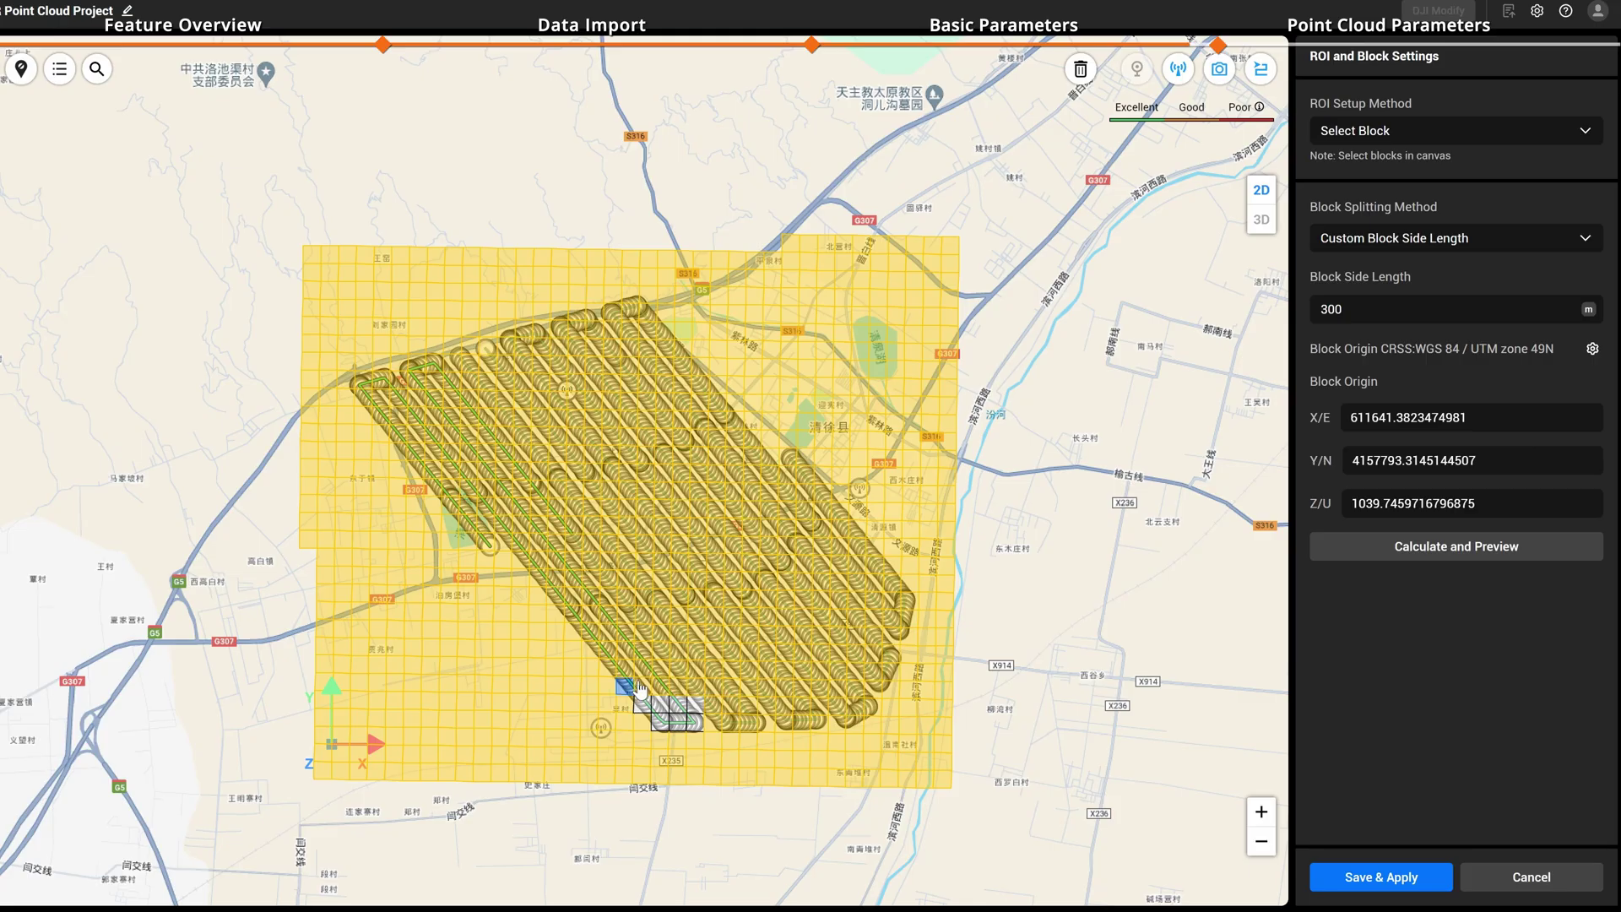
{"action": "left_click", "coordinate": [640, 687]}
{"action": "left_click", "coordinate": [665, 691]}
{"action": "left_click", "coordinate": [693, 704]}
{"action": "left_click", "coordinate": [1389, 878]}
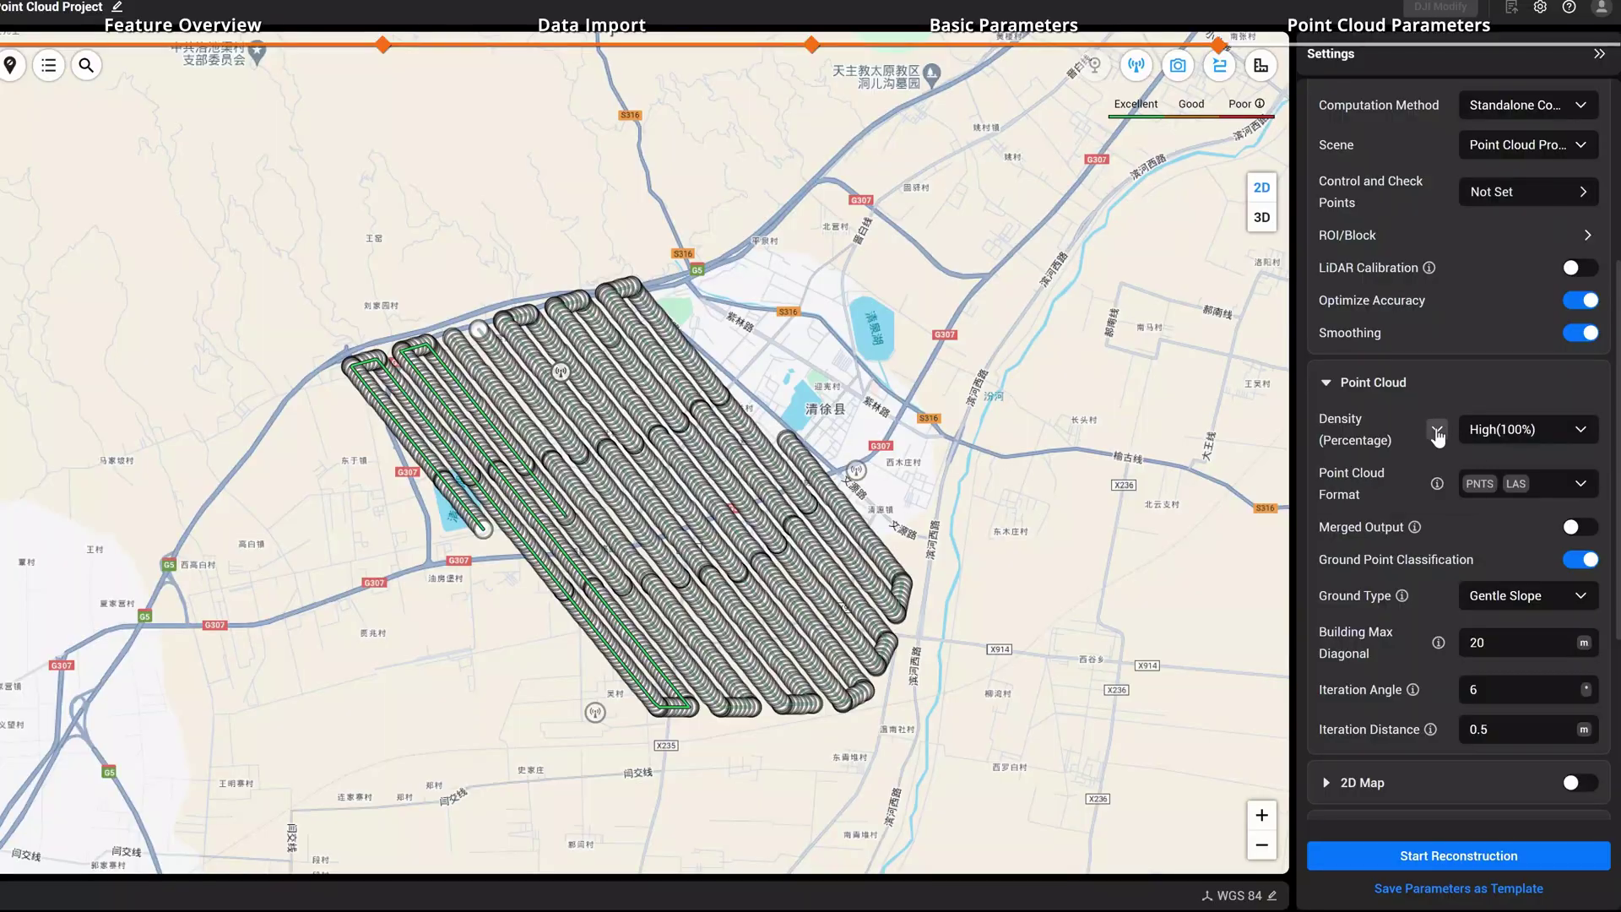
Open the Density mode choices in the Point Cloud settings
{"action": "left_click", "coordinate": [1437, 433]}
Keep density at High(100%) percentage with PNTS and LAS formats, and enable Merged Output
{"action": "left_click", "coordinate": [1438, 478]}
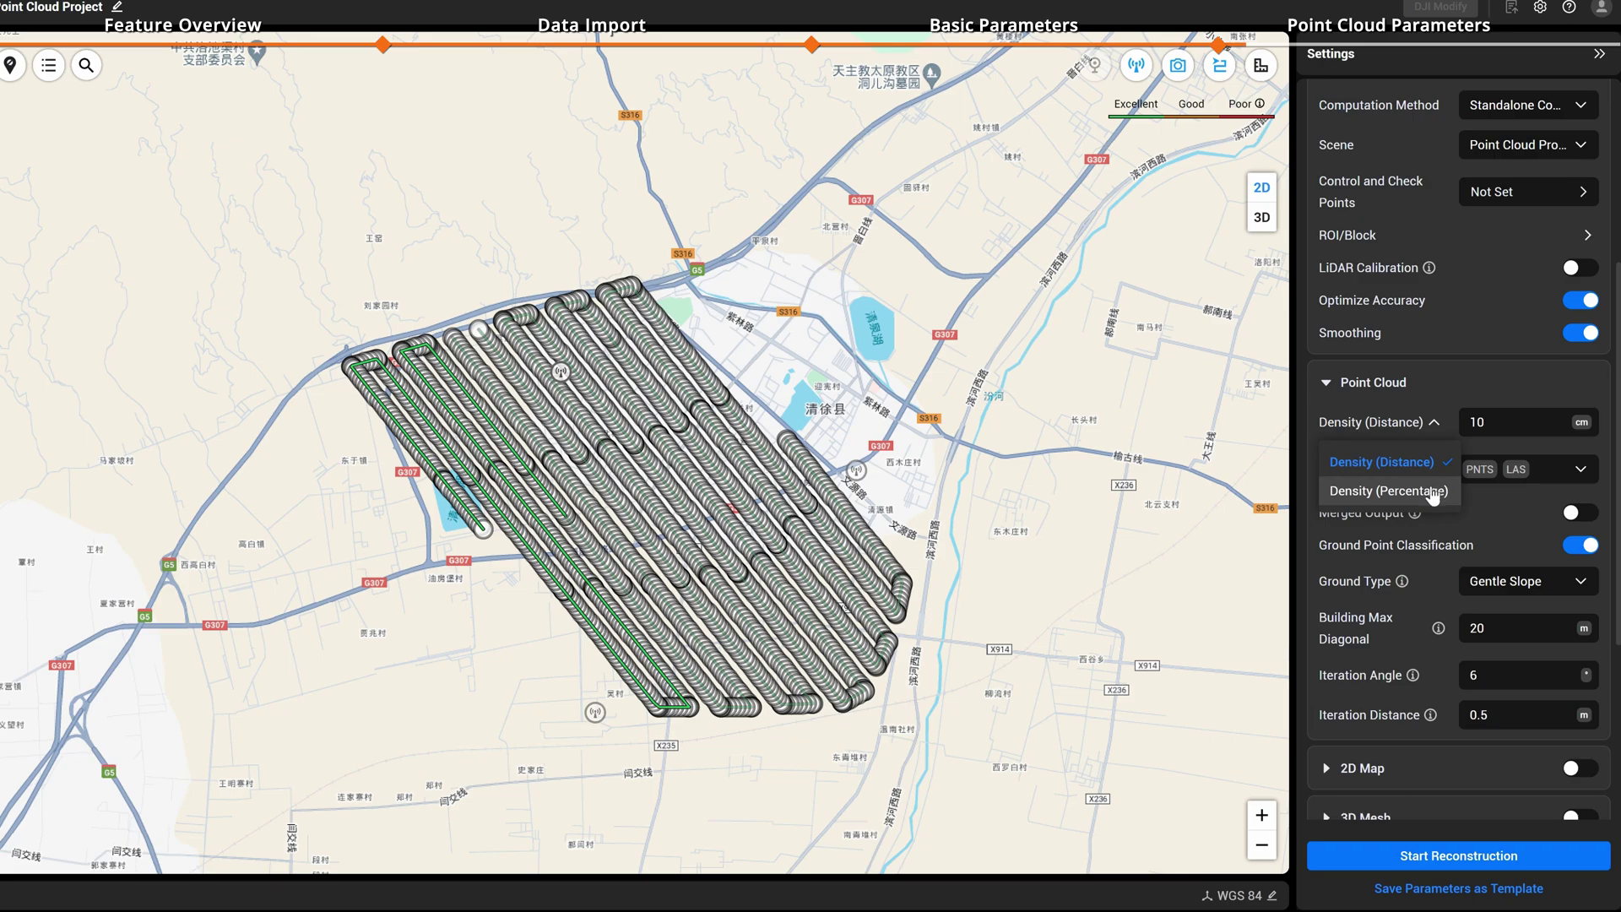
{"action": "left_click", "coordinate": [1433, 492]}
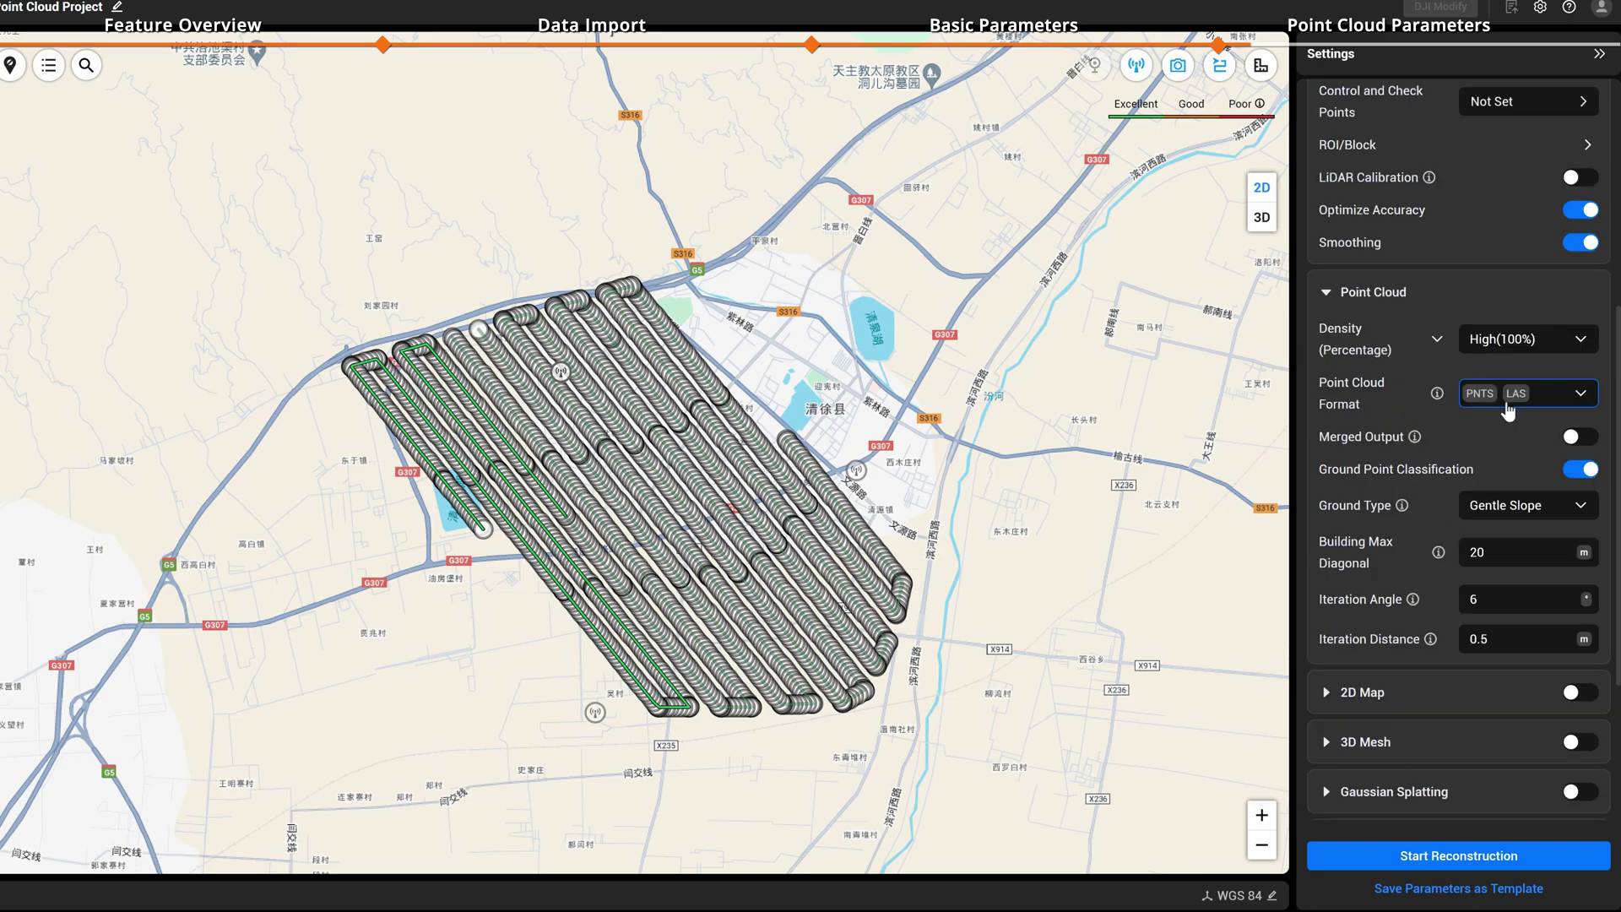
{"action": "left_click", "coordinate": [1590, 402]}
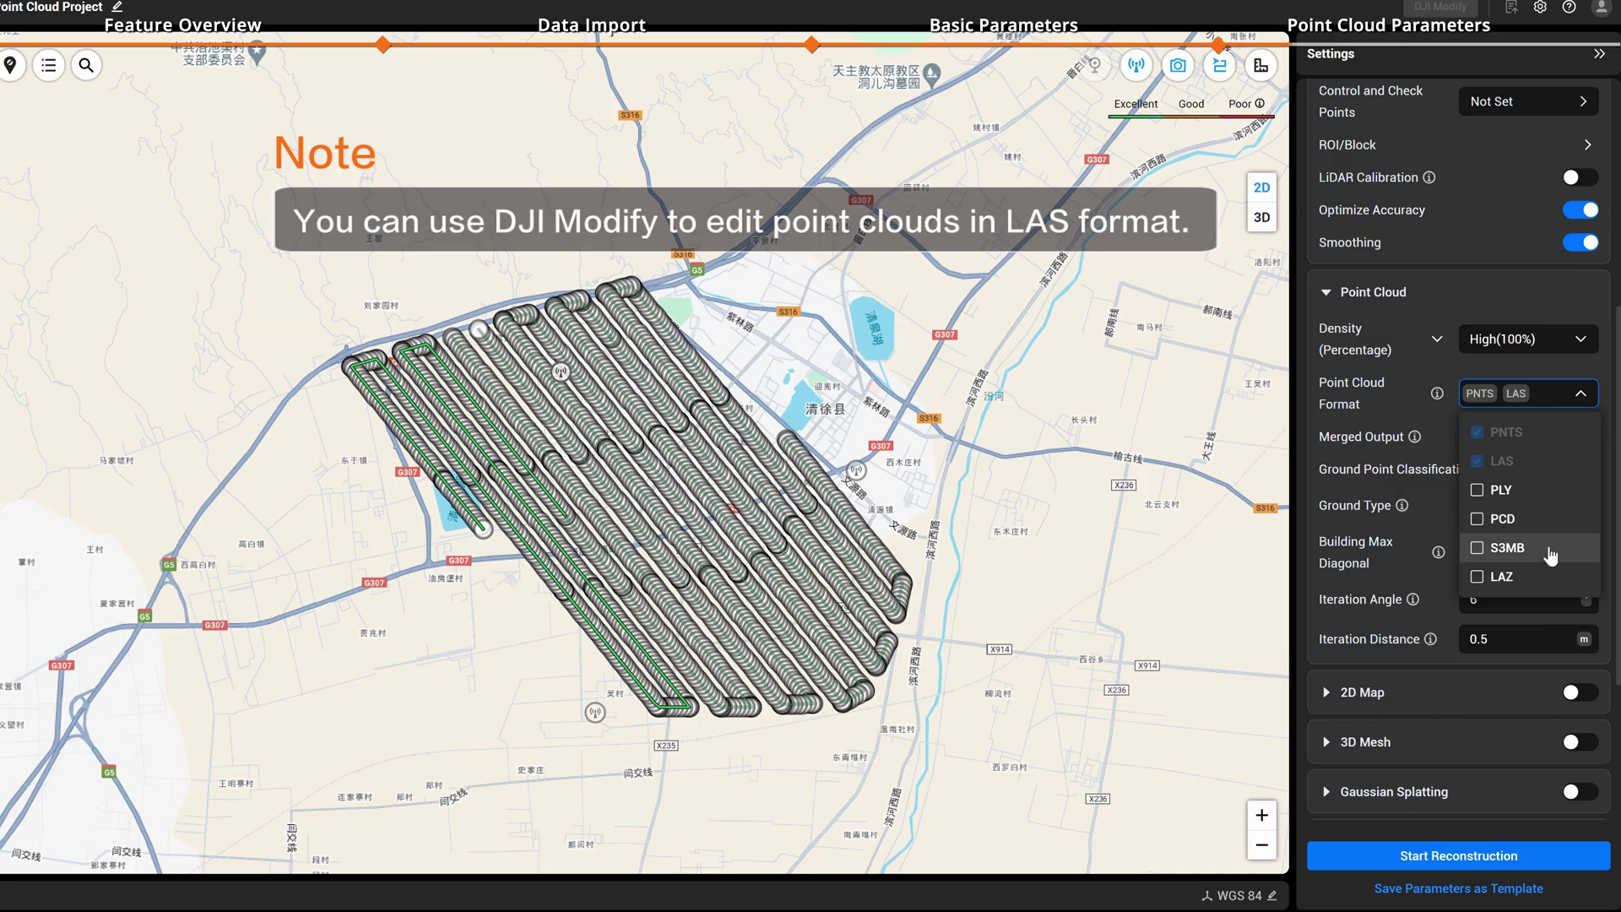
{"action": "left_click", "coordinate": [1581, 393]}
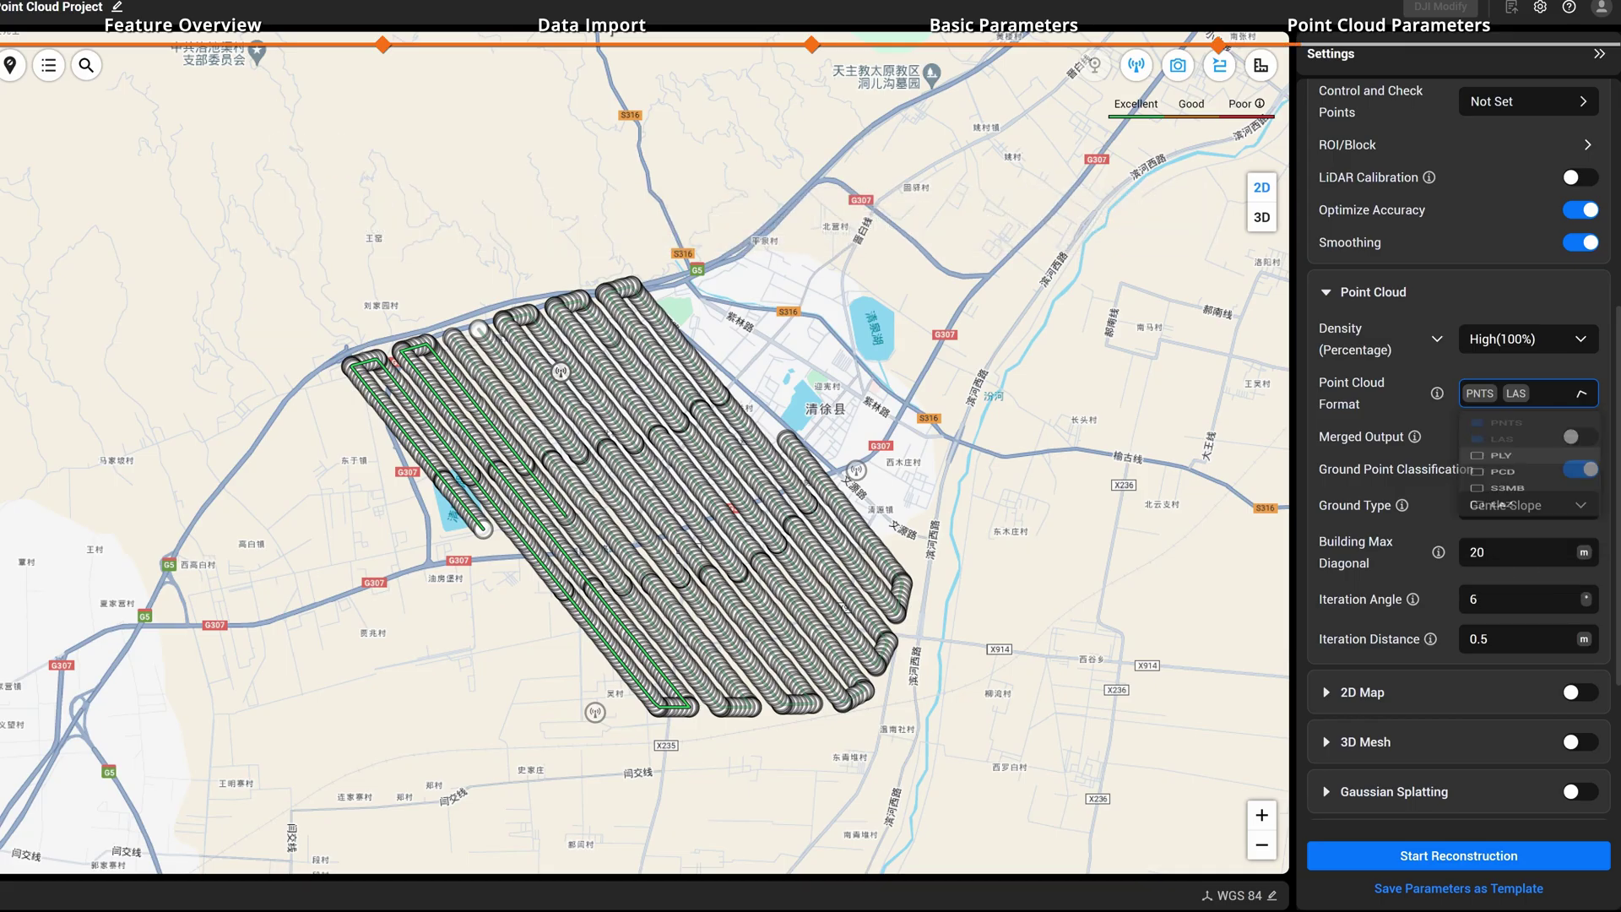
{"action": "left_click", "coordinate": [1573, 438]}
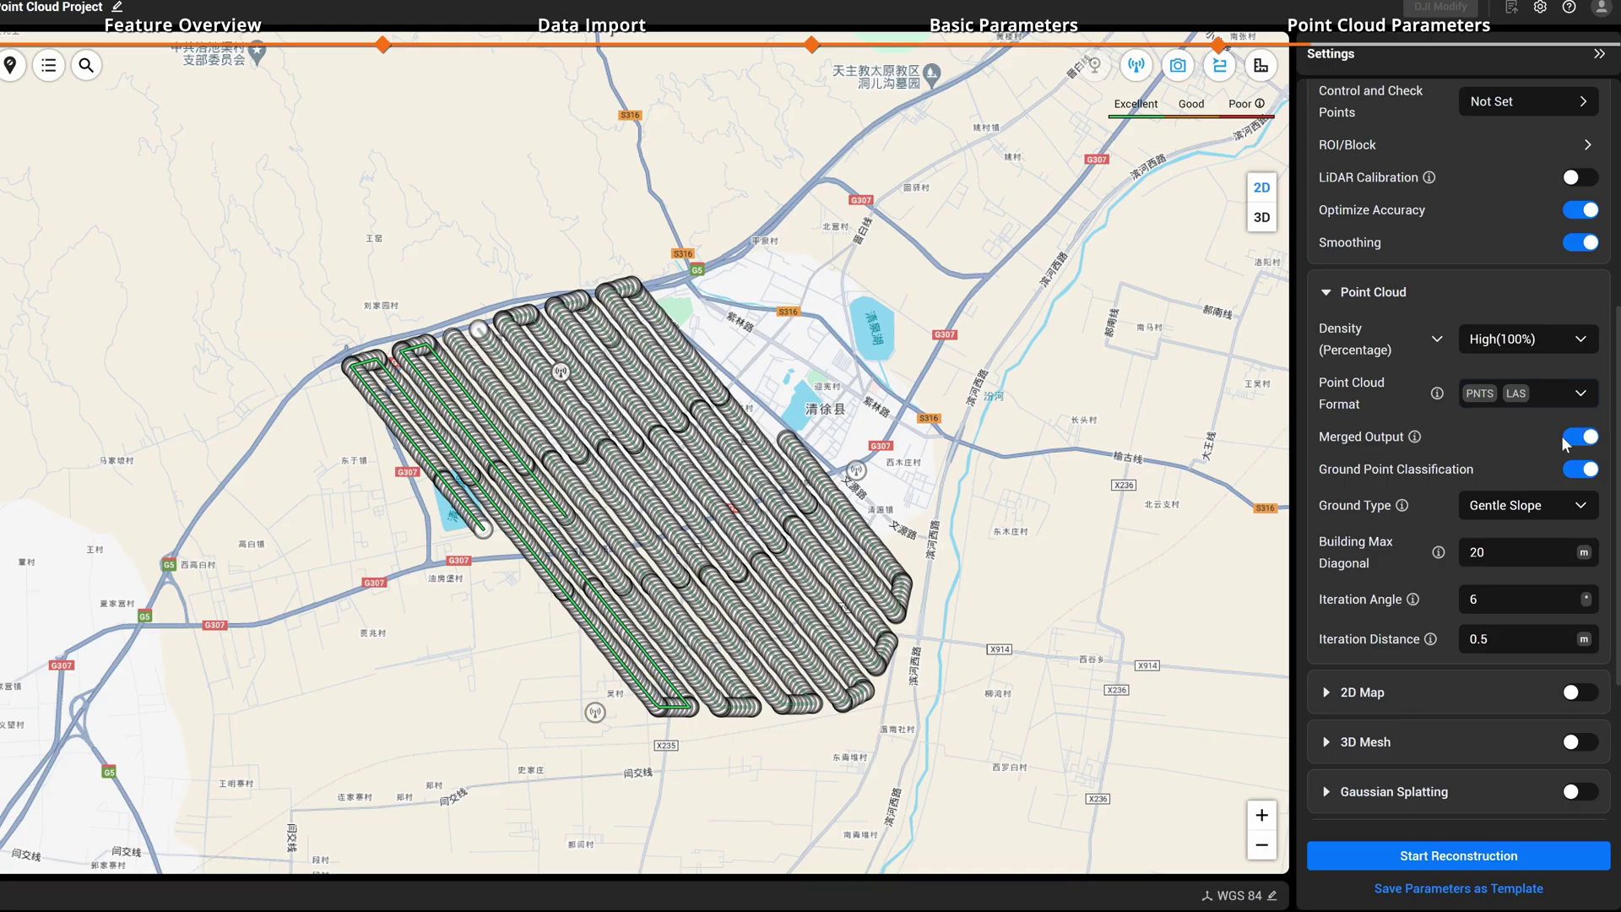
{"action": "mouse_move", "coordinate": [1416, 435]}
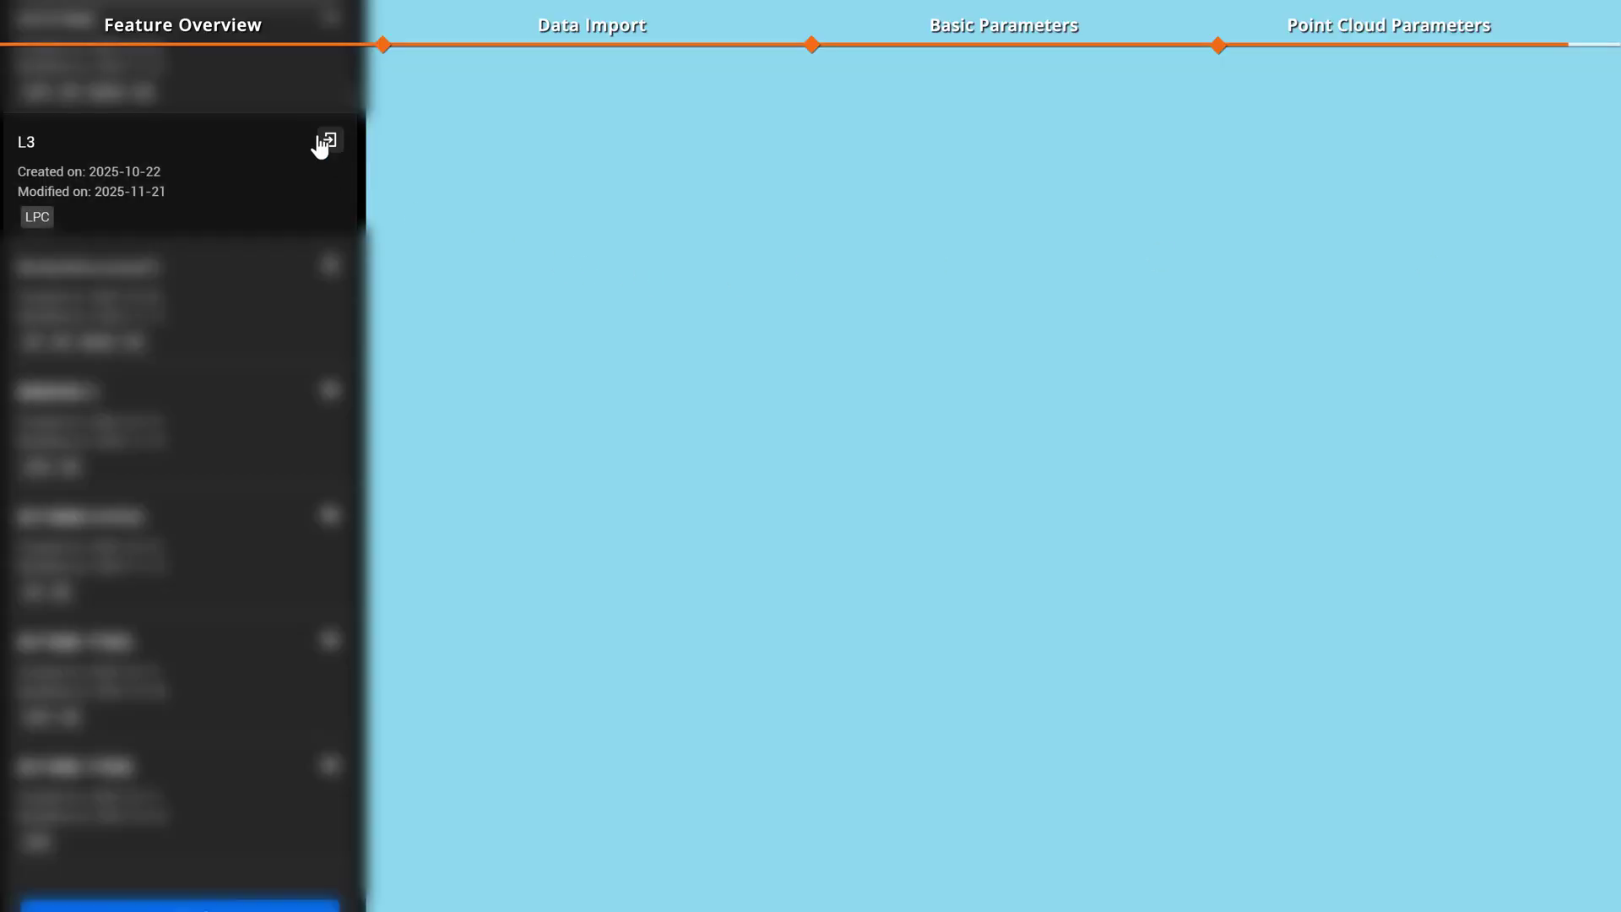
Open project L3 from the project list to load its reconstructed point cloud in 3D
{"action": "left_click", "coordinate": [328, 141]}
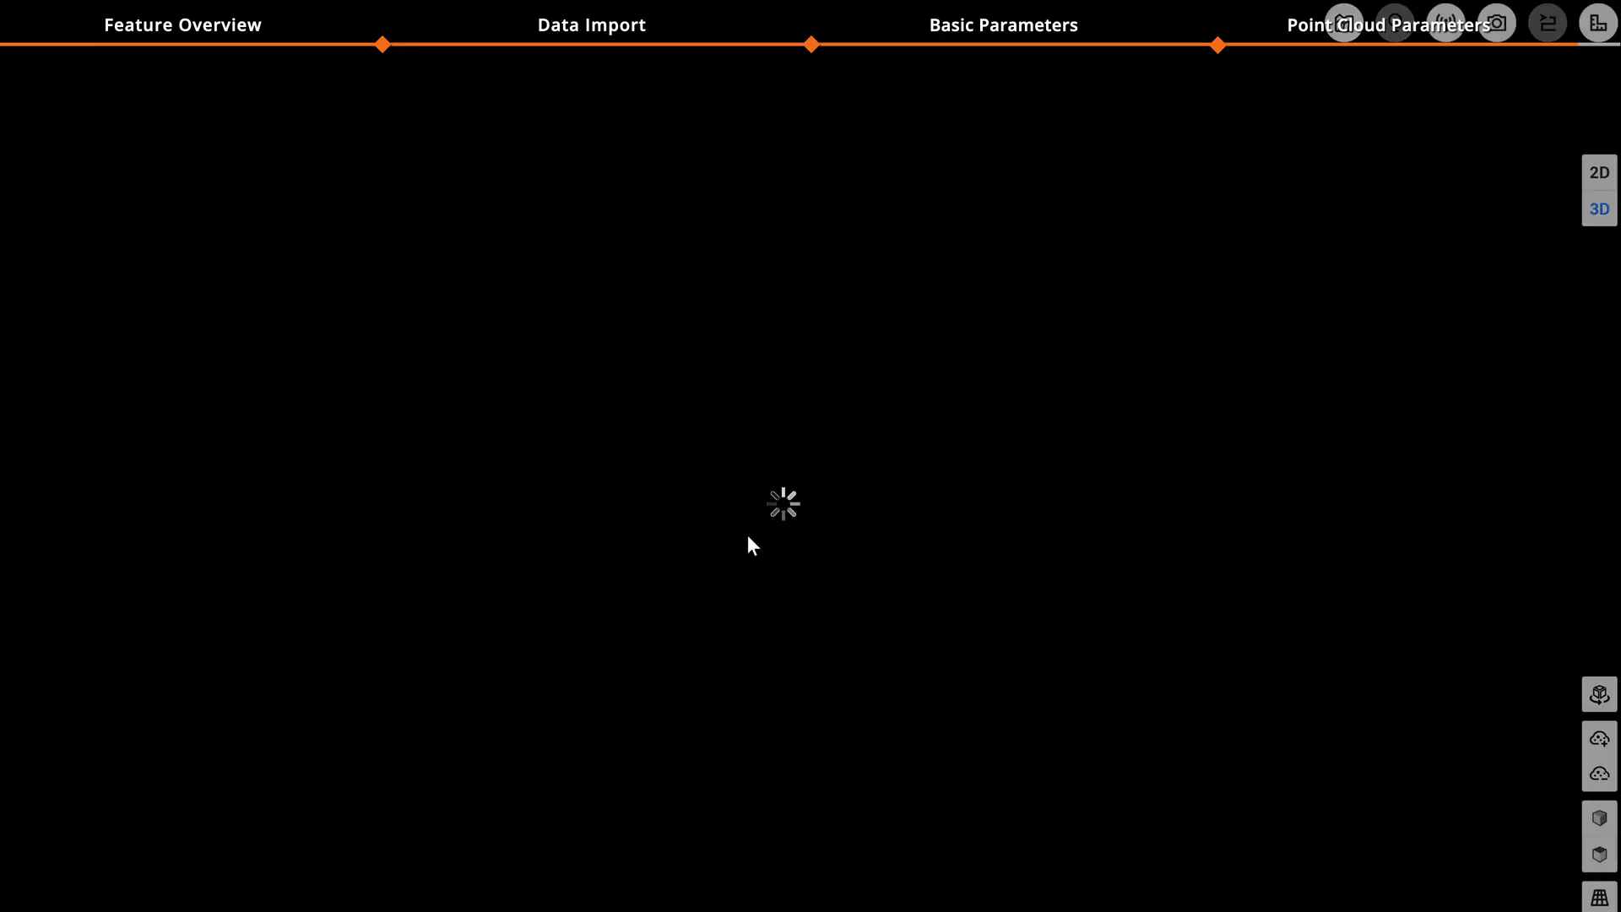